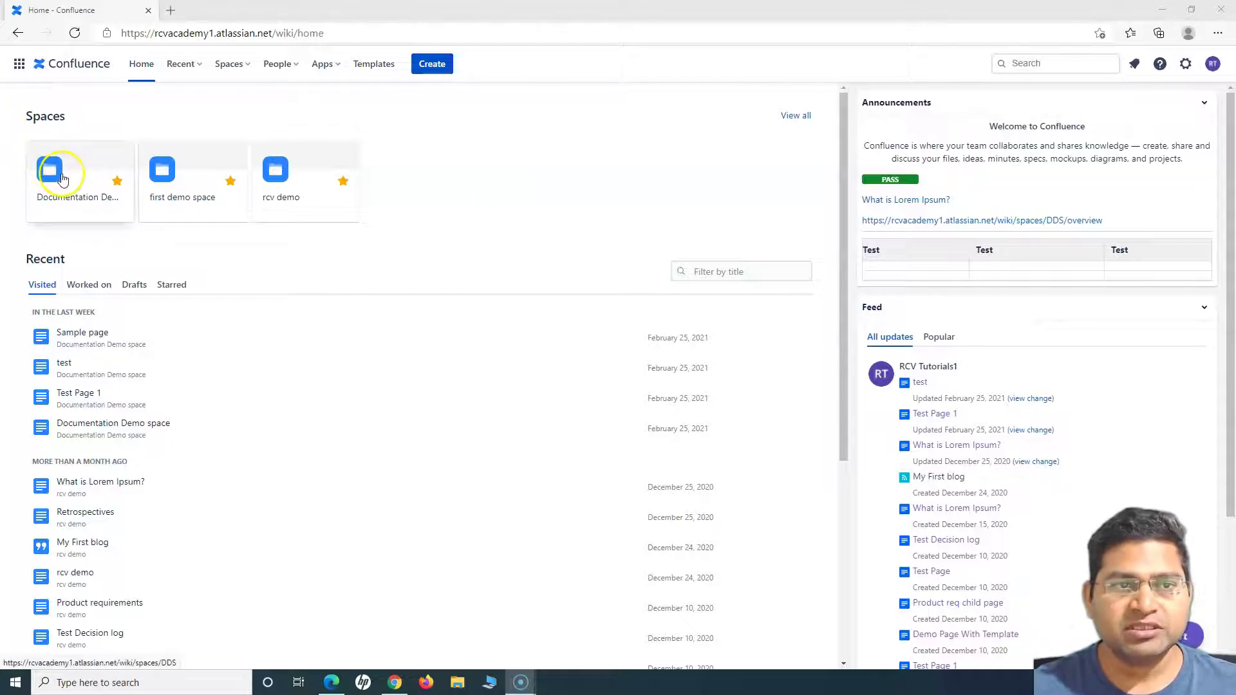
Step: Go to the Documentation Demo space and view its Sample page
left_click(63, 181)
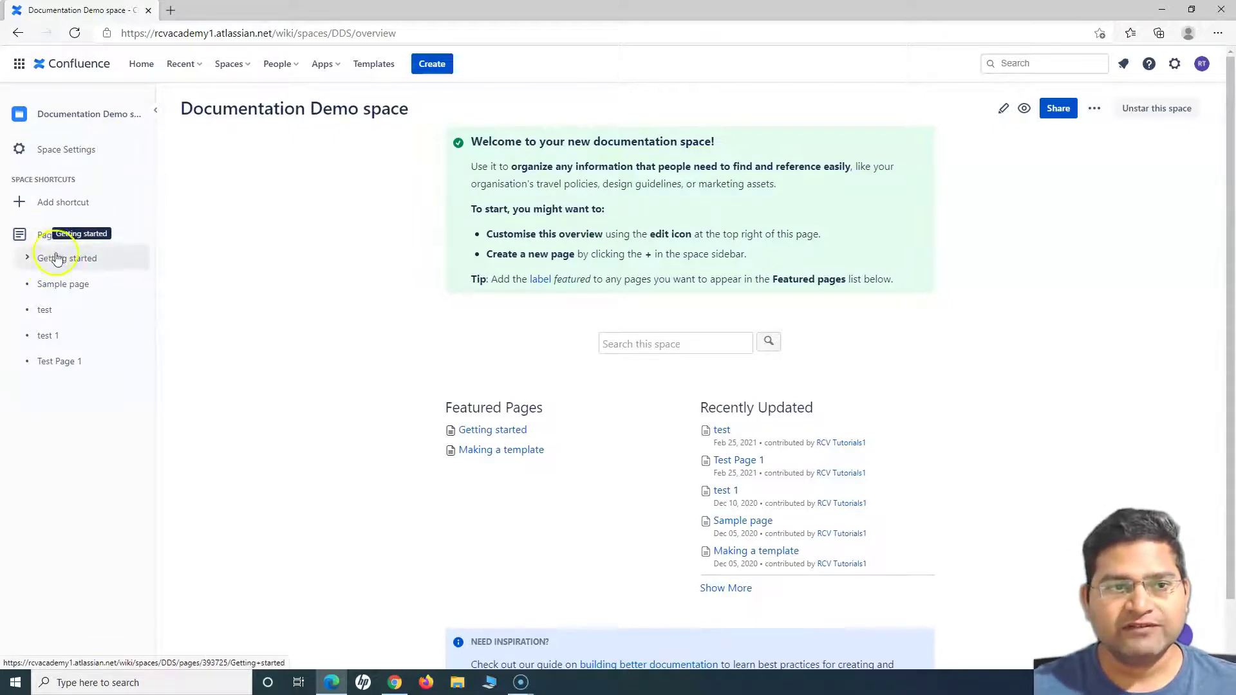
left_click(66, 291)
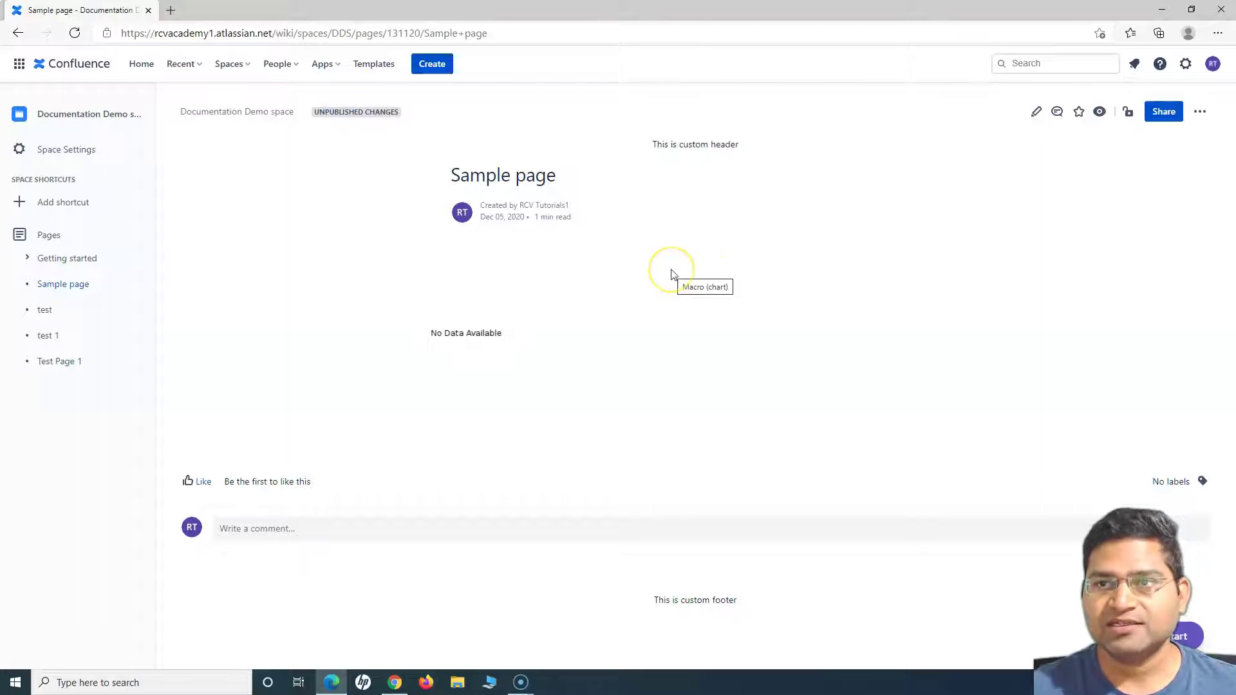
Step: Edit the Sample page and place the cursor on a new line below the Chart macro
left_click(1035, 114)
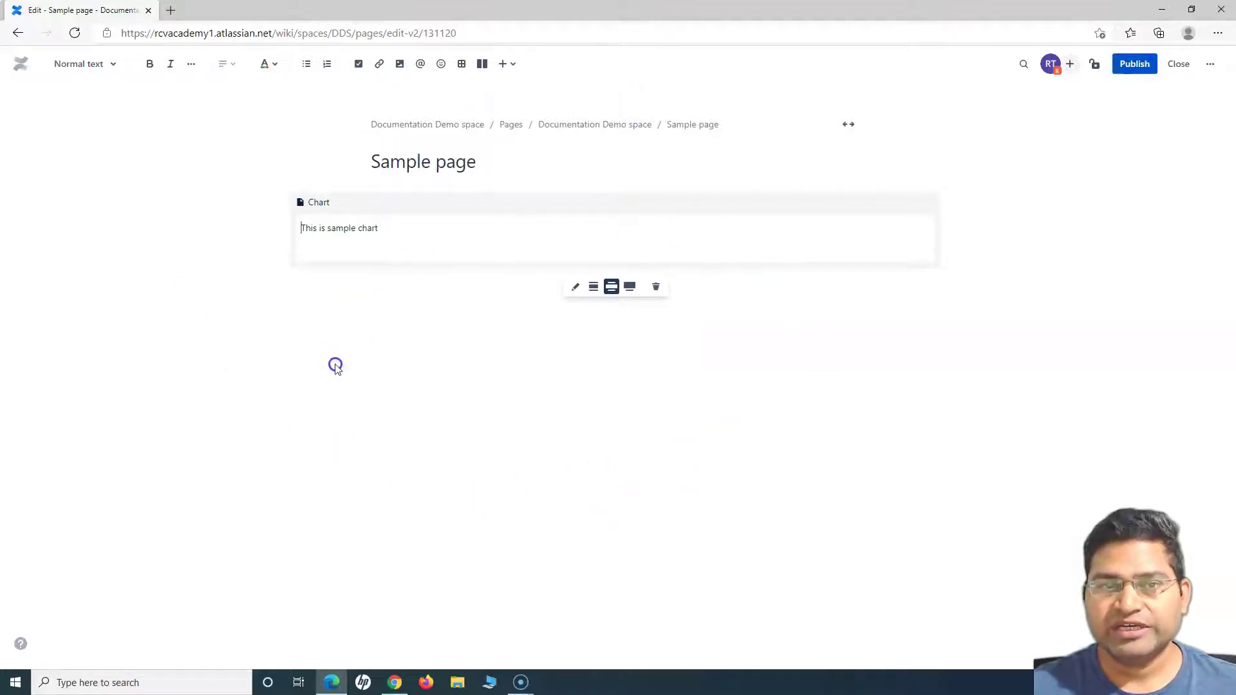
left_click(440, 339)
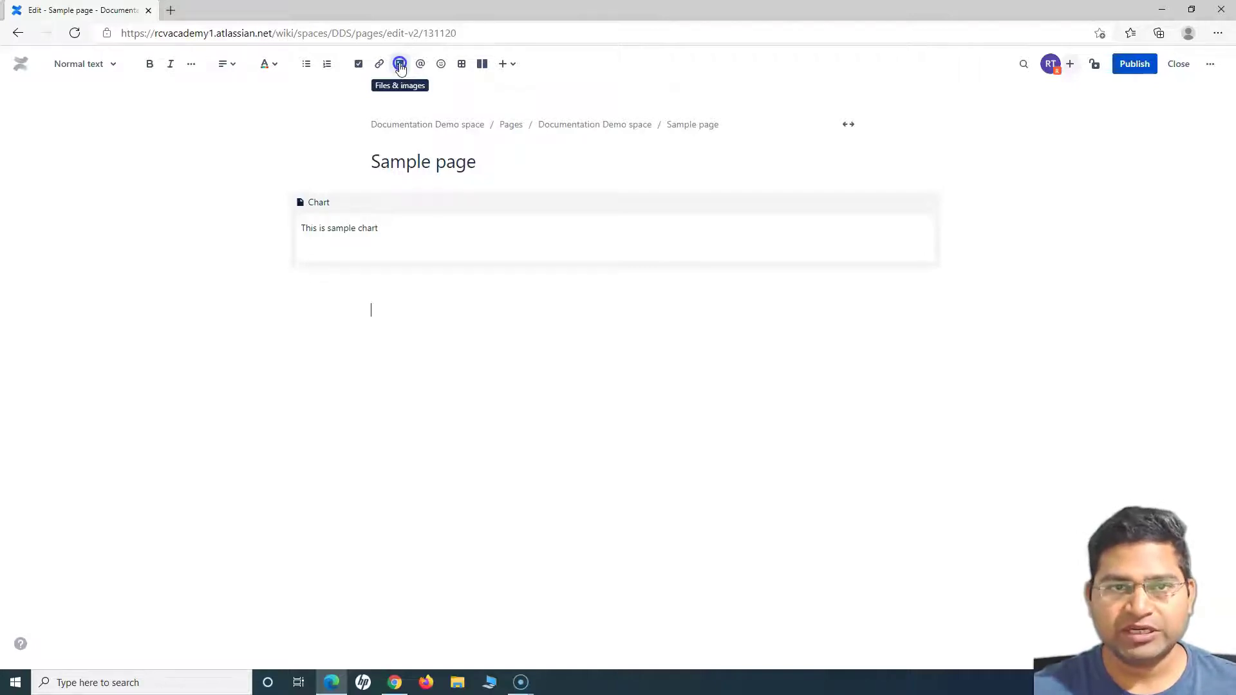
Step: Insert rcvacademy_logo.png from Downloads below the Chart block
left_click(400, 68)
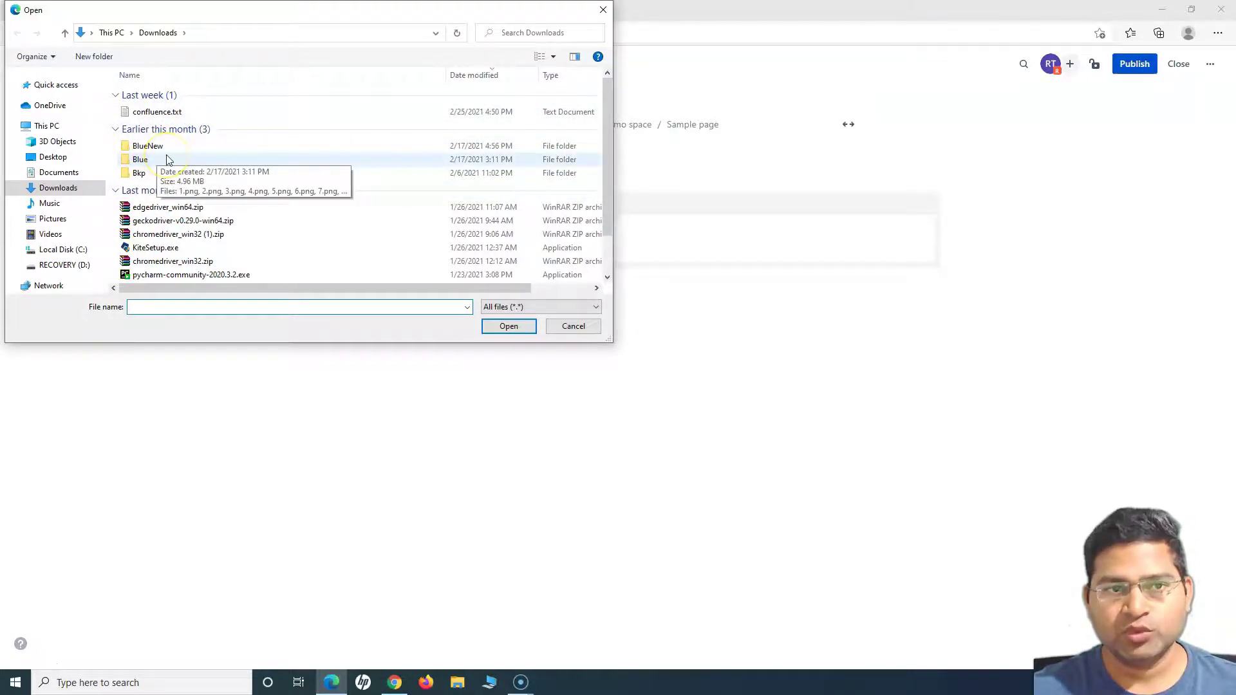
scroll(262, 243, "down", 2)
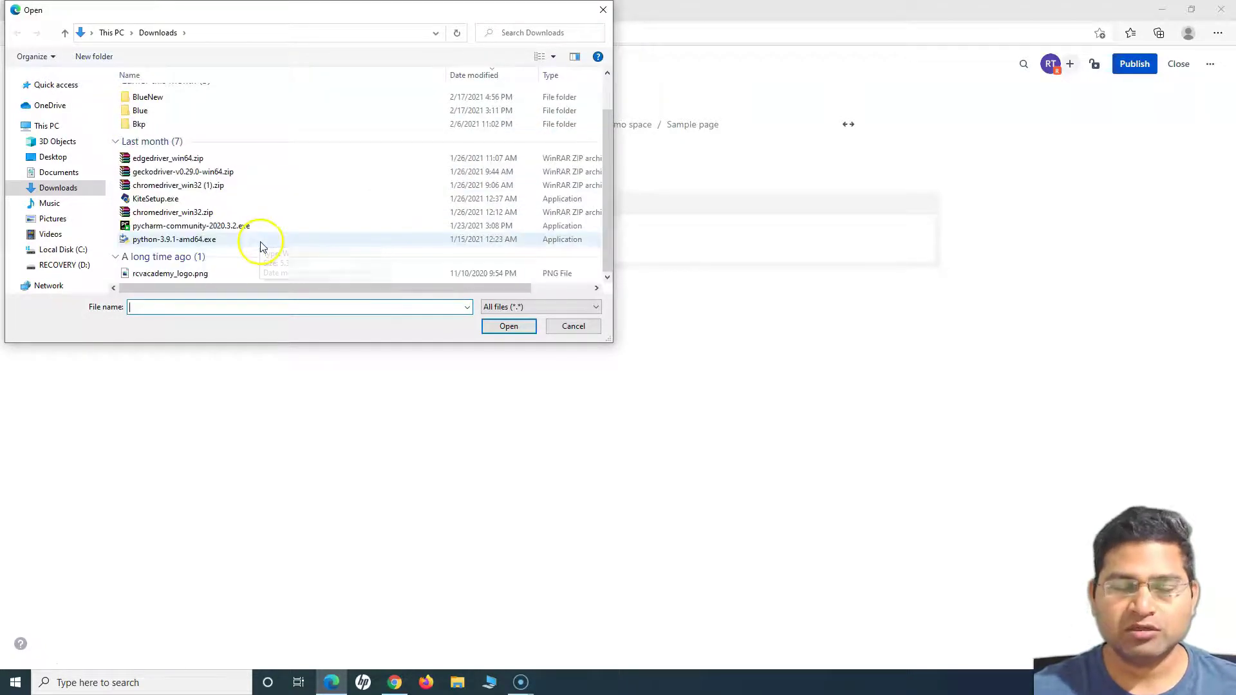
left_click(192, 279)
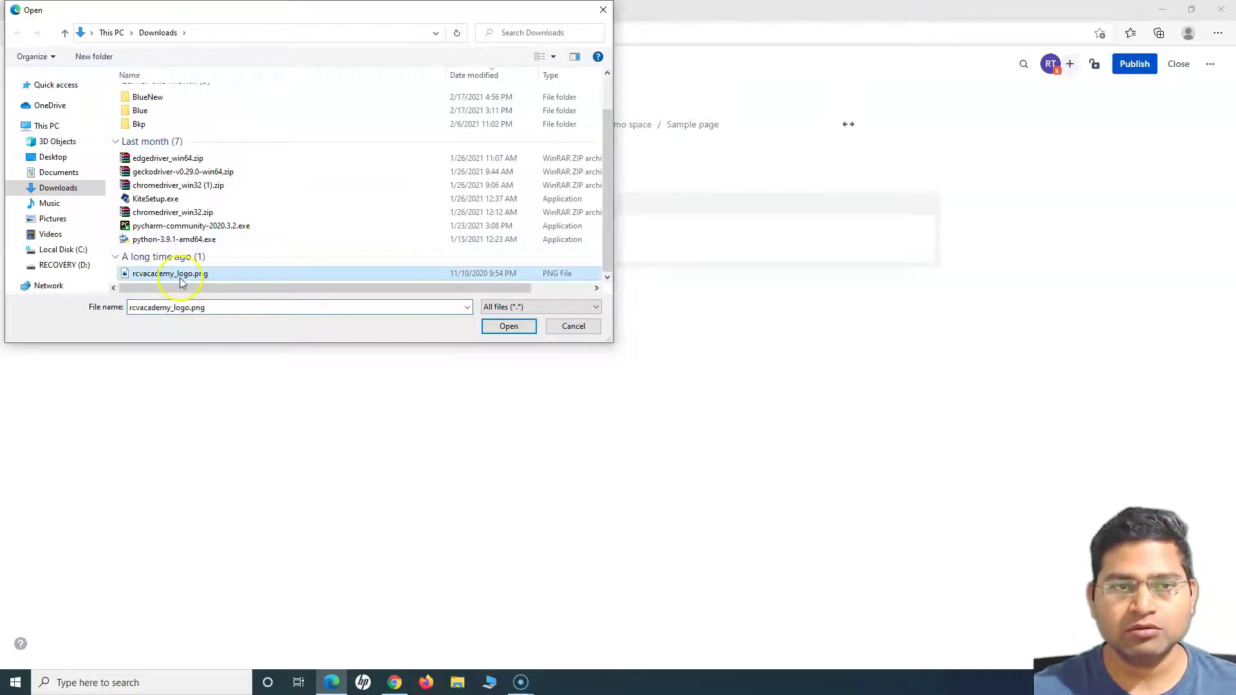
left_click(508, 326)
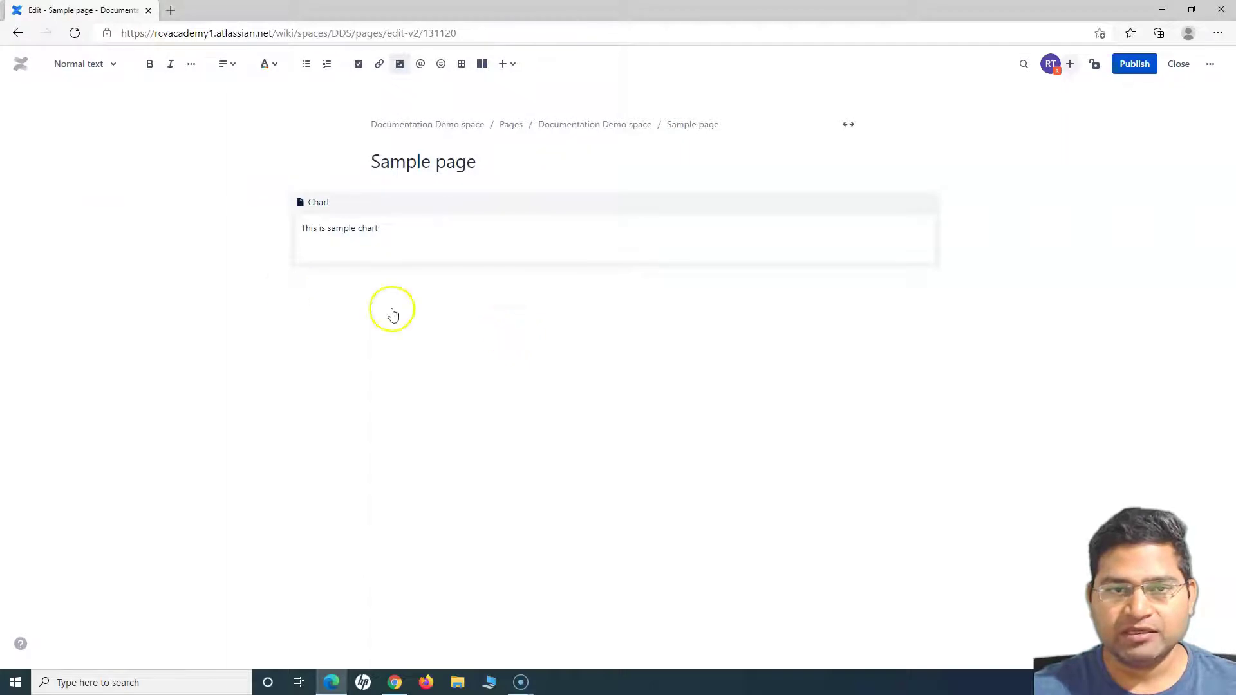
scroll(527, 337, "up", 3)
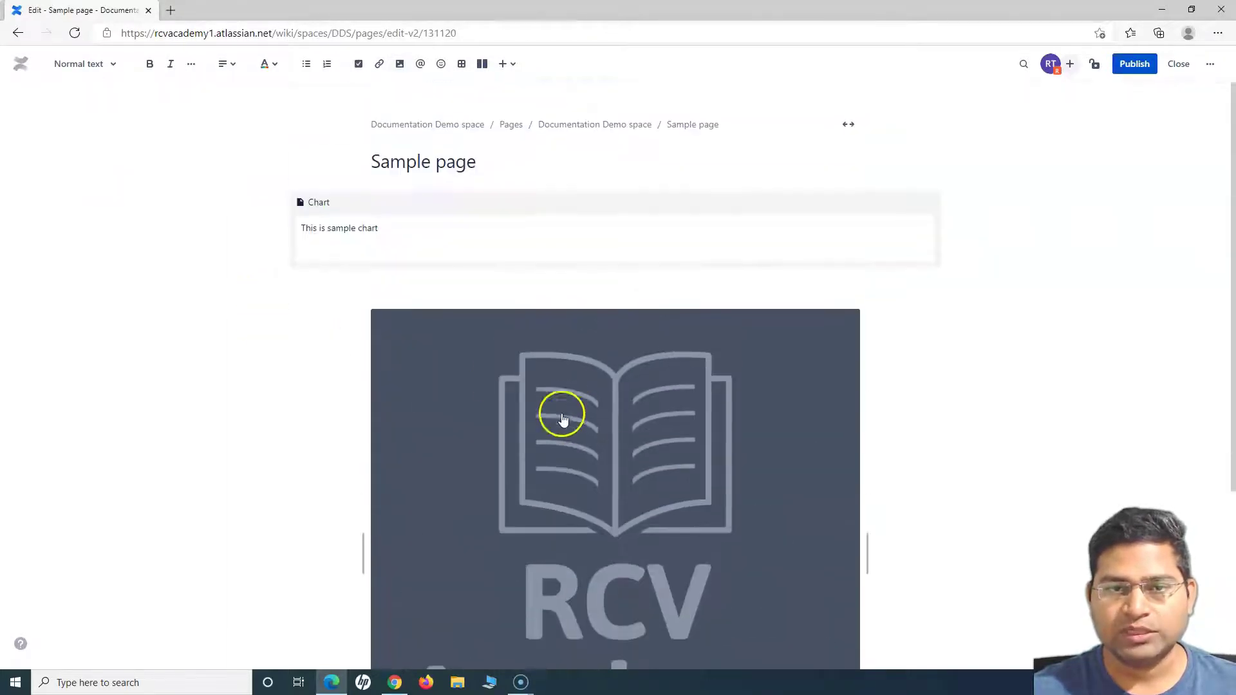
Step: Shrink the RCV Academy logo to about 240px wide, centred below the chart
left_click(543, 453)
scroll(656, 461, "down", 3)
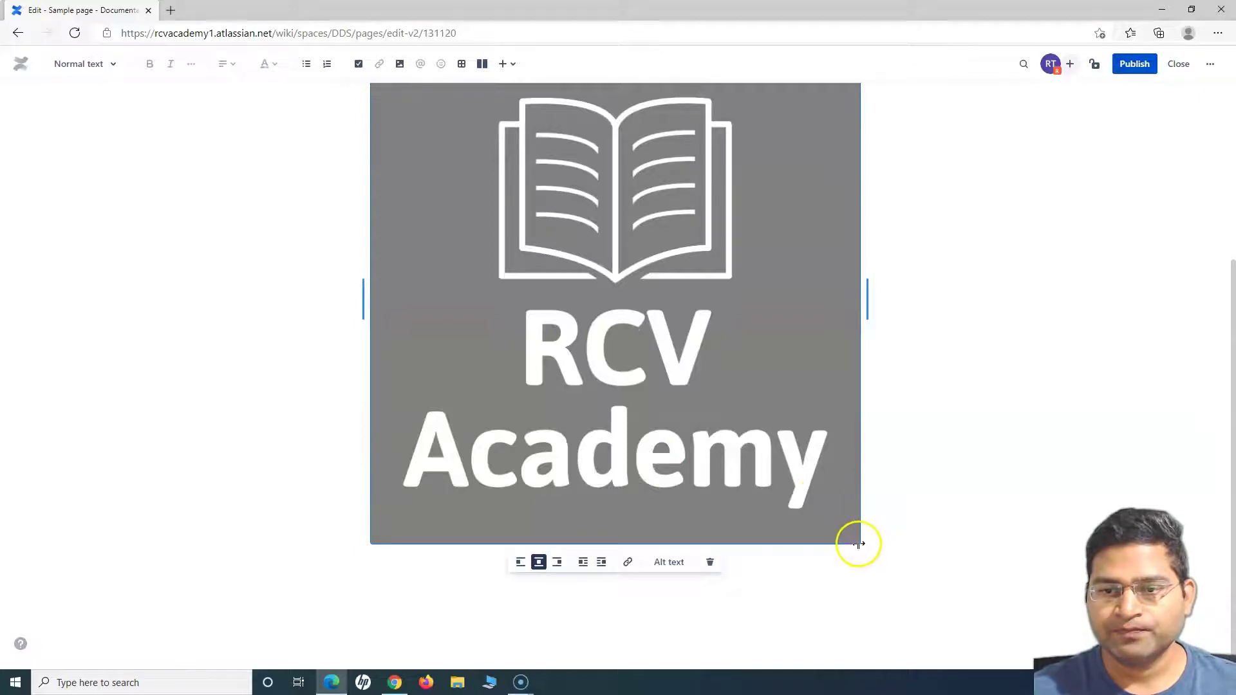
left_click_drag(872, 292, 776, 287)
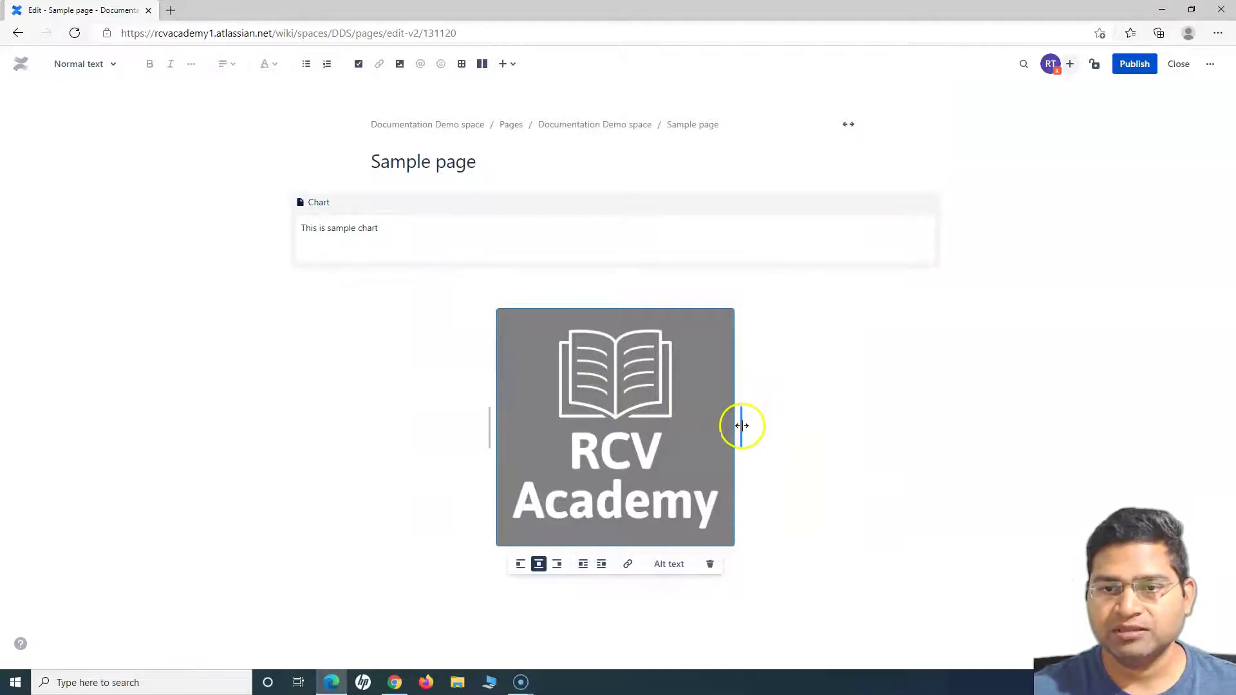
left_click_drag(740, 431, 717, 389)
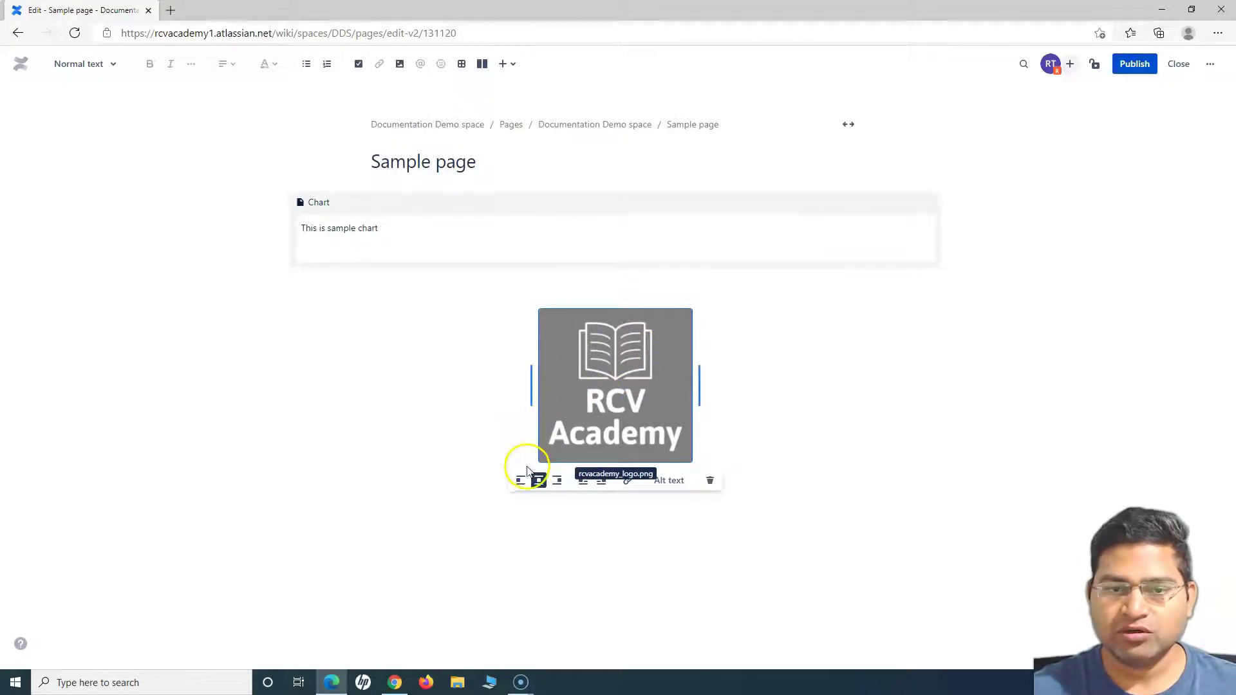
Step: Add a link to rcvacademy.com on the RCV Academy logo image
left_click(629, 482)
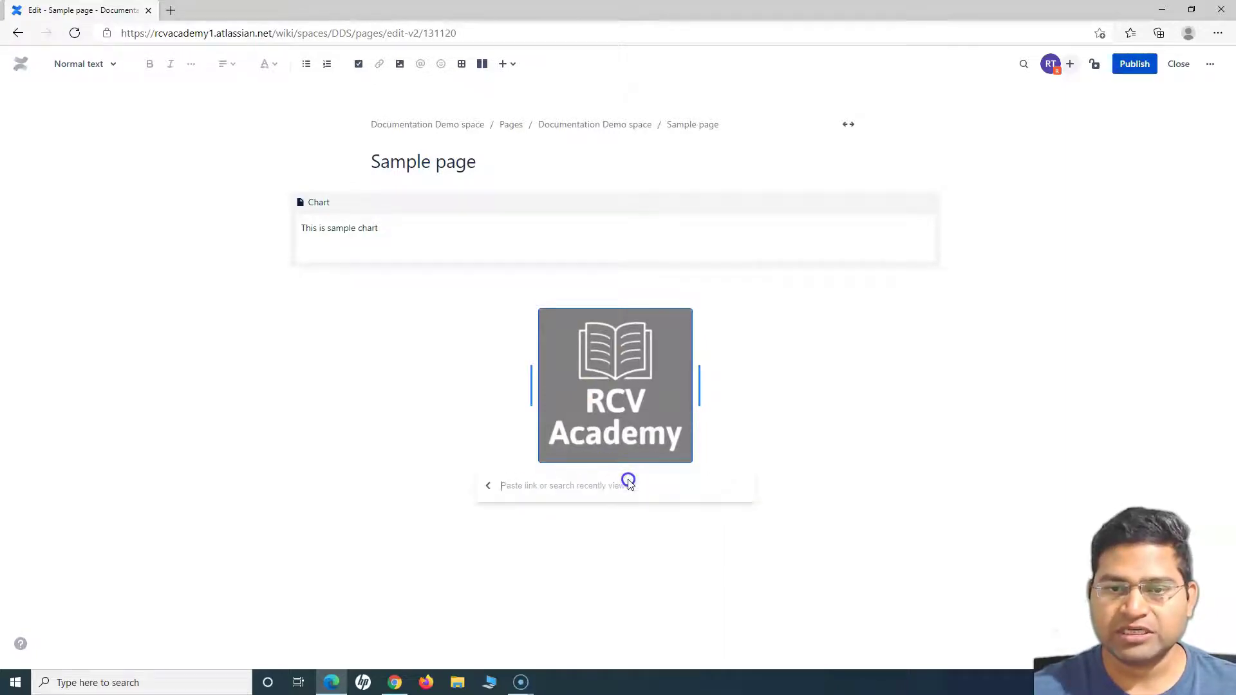
left_click(529, 479)
type("rcvac")
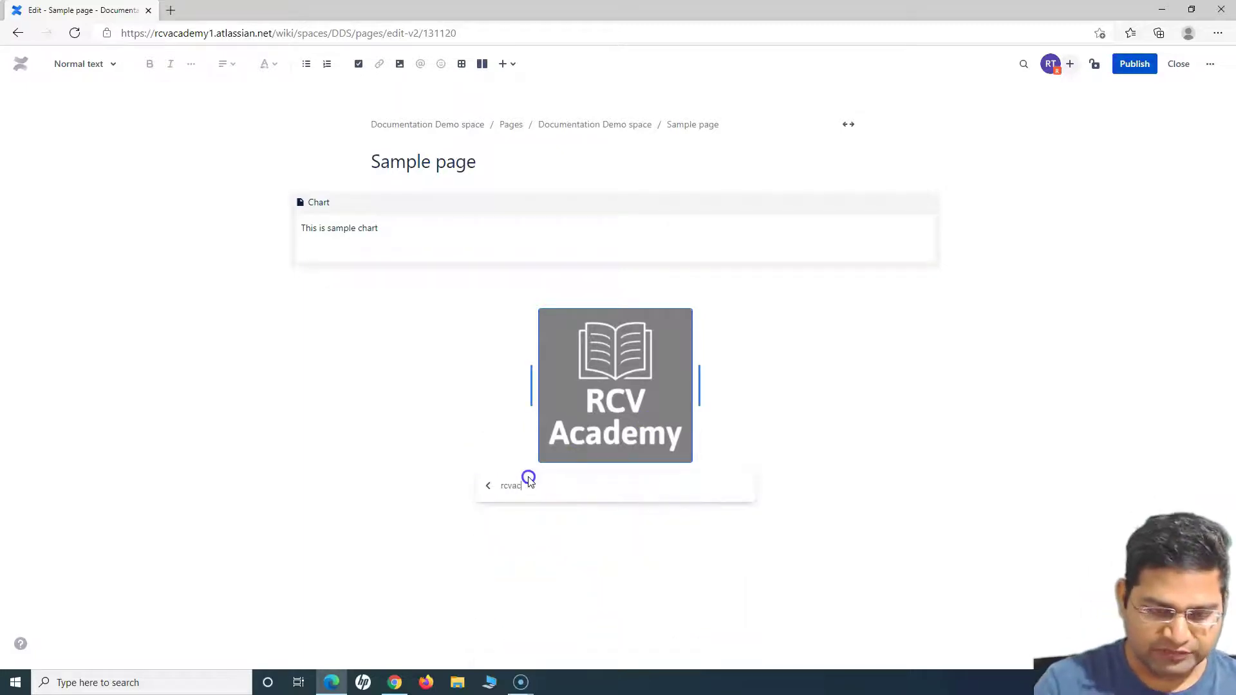
type("ademy.com")
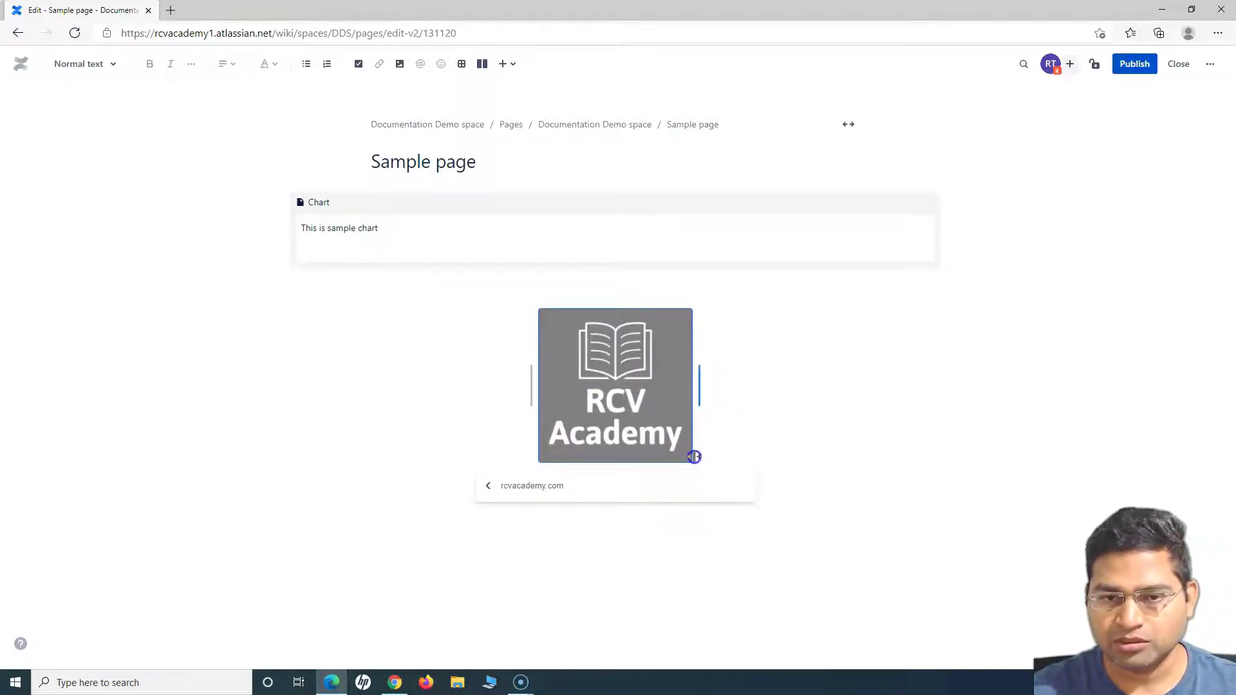
left_click(770, 440)
left_click(631, 482)
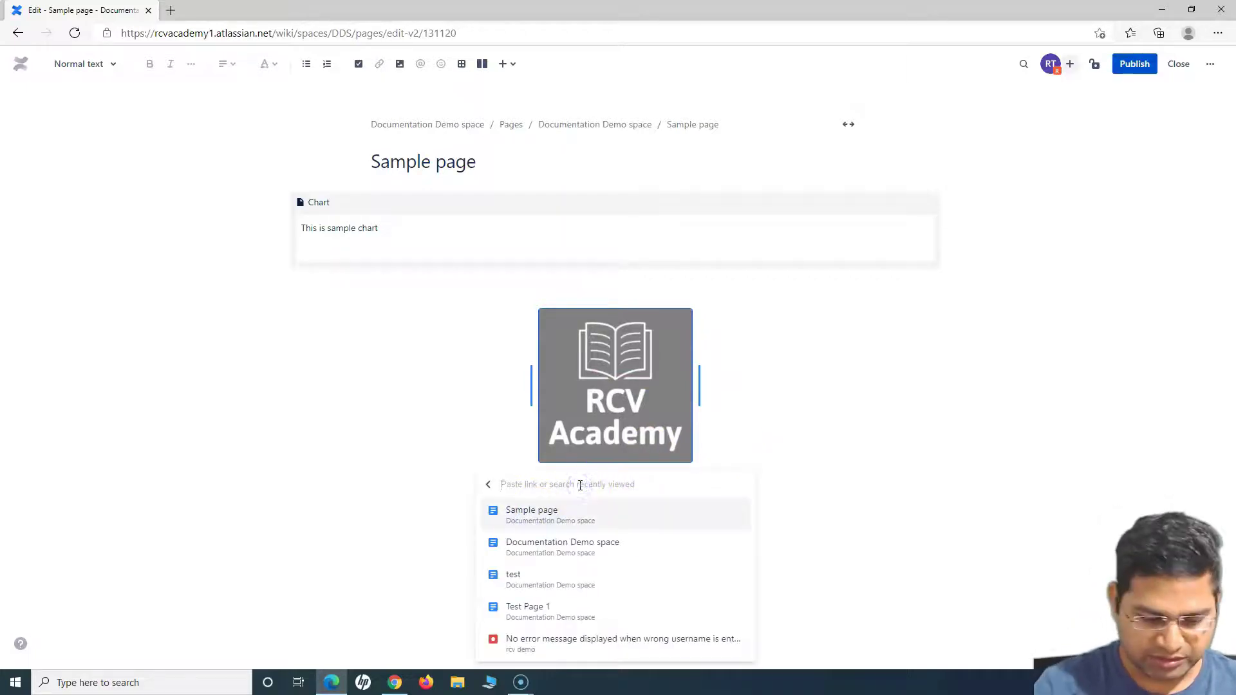
type("rcvacademy.com")
key("Return")
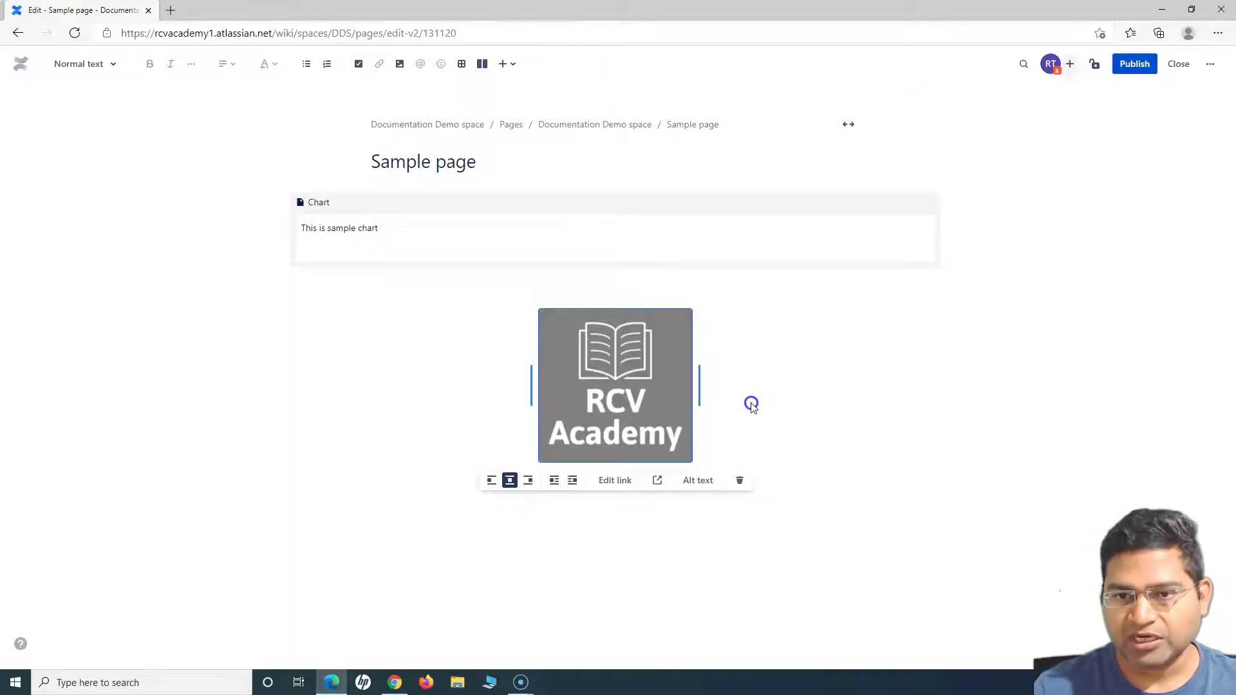
Step: Attach confluence.txt from Downloads on a new line below the logo
left_click(602, 512)
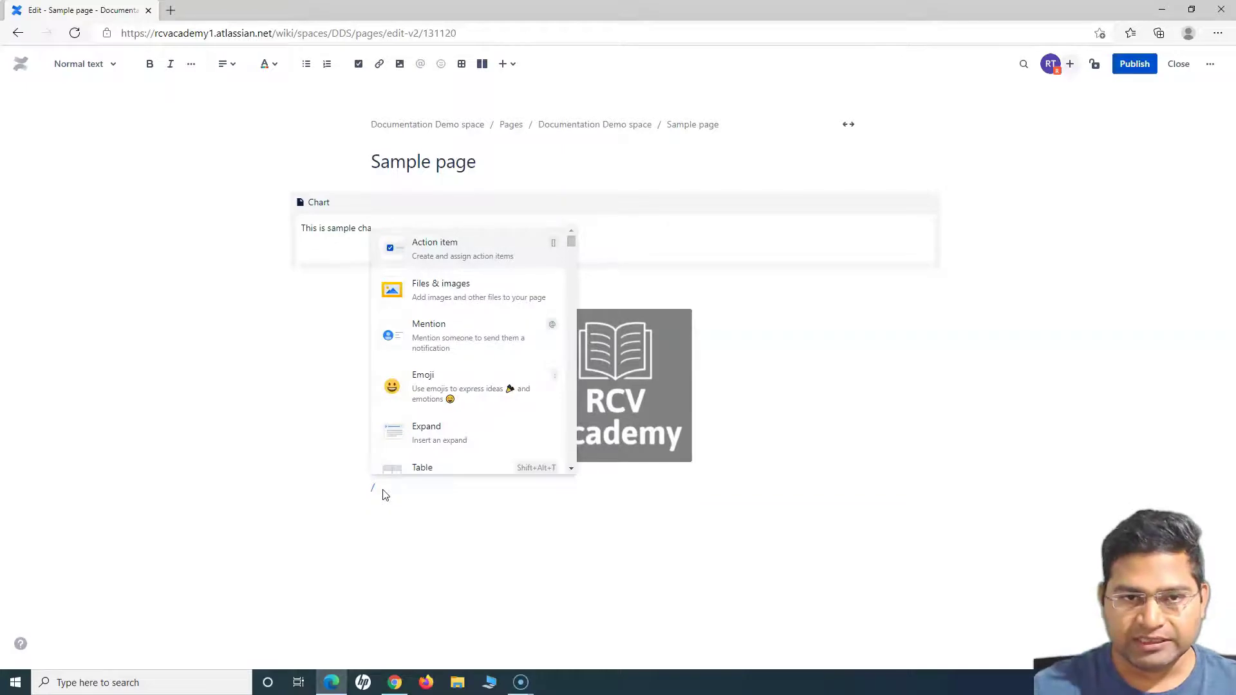
type("il")
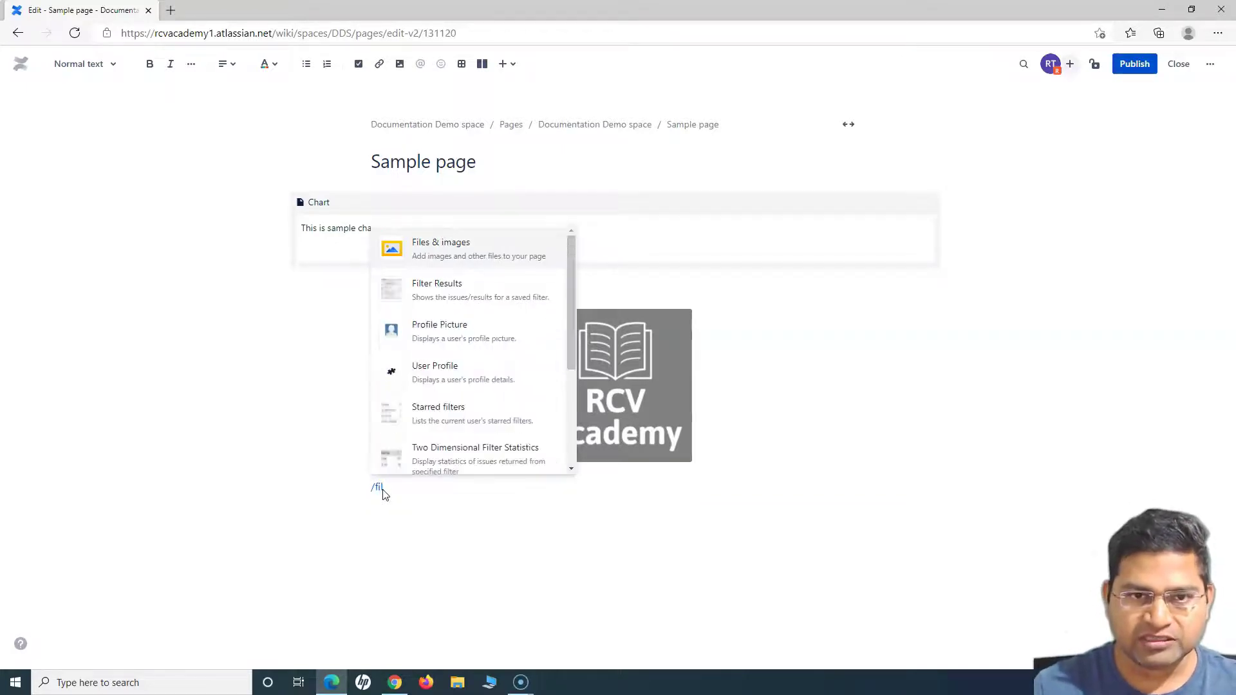
left_click(441, 248)
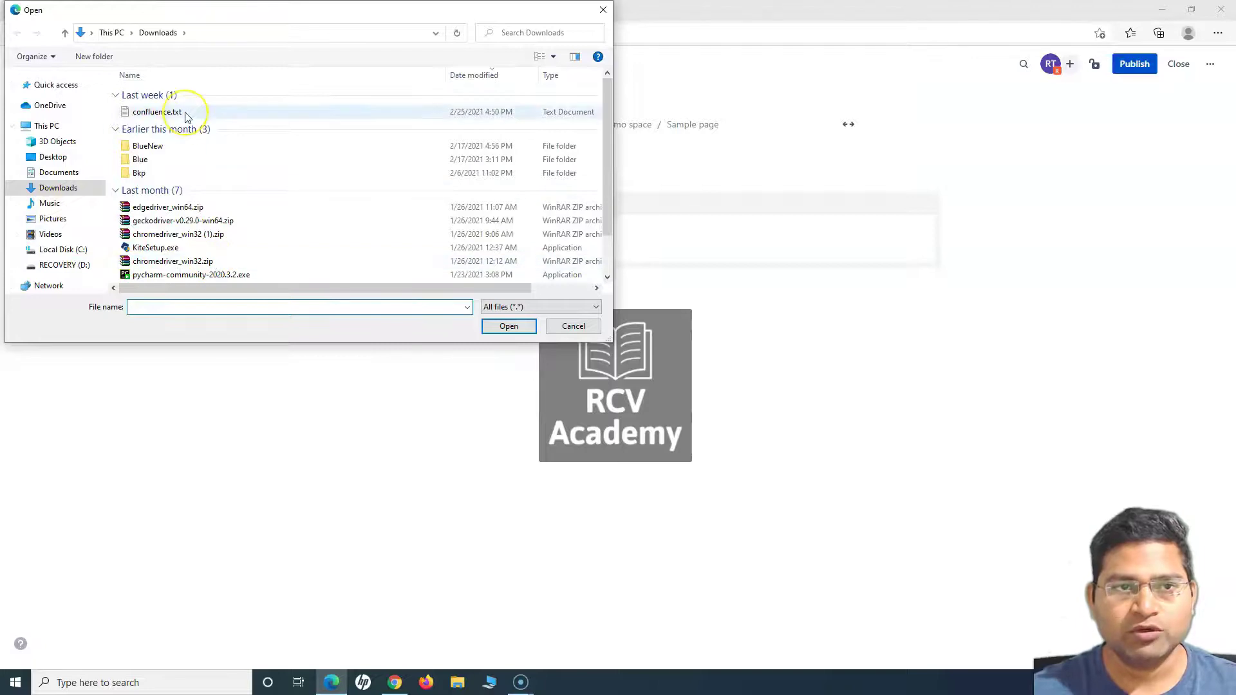
scroll(258, 235, "down", 2)
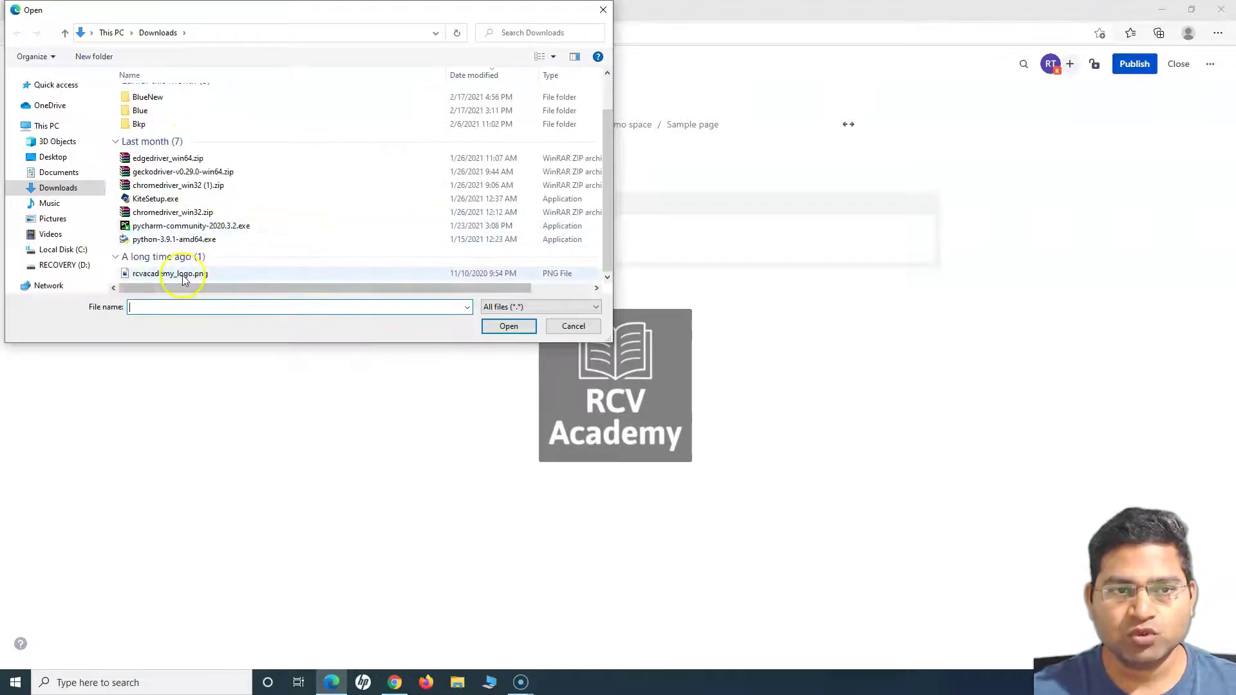
scroll(183, 279, "up", 2)
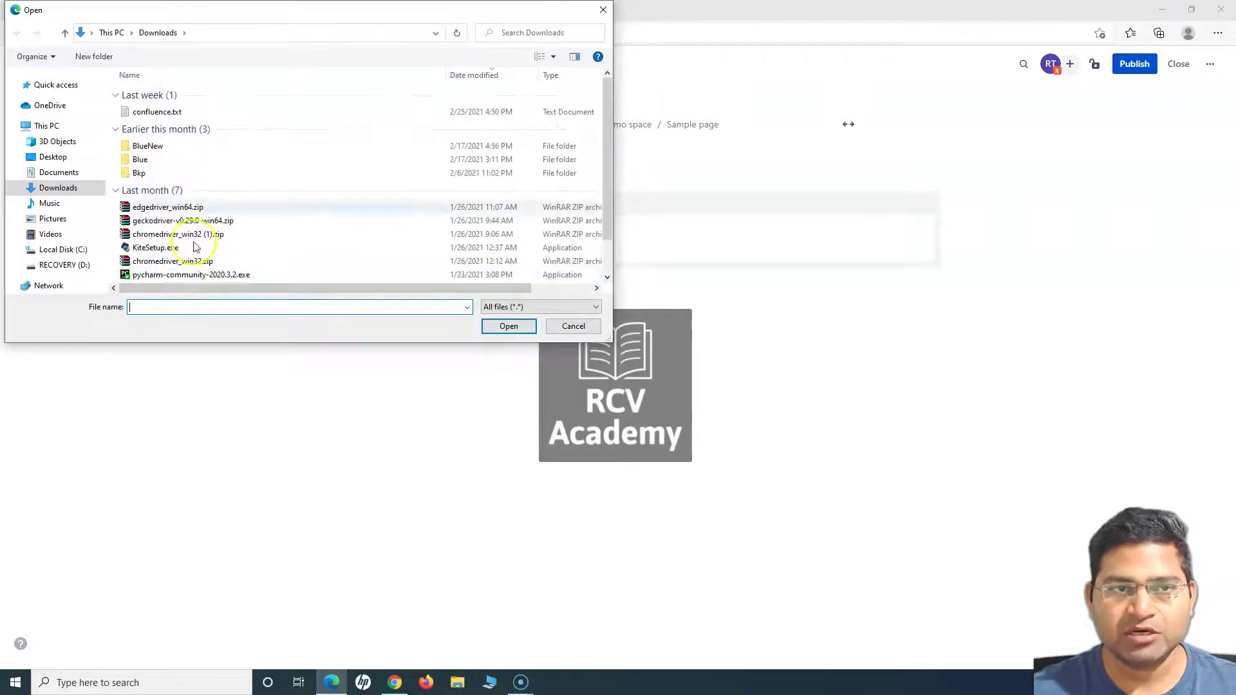
left_click(168, 116)
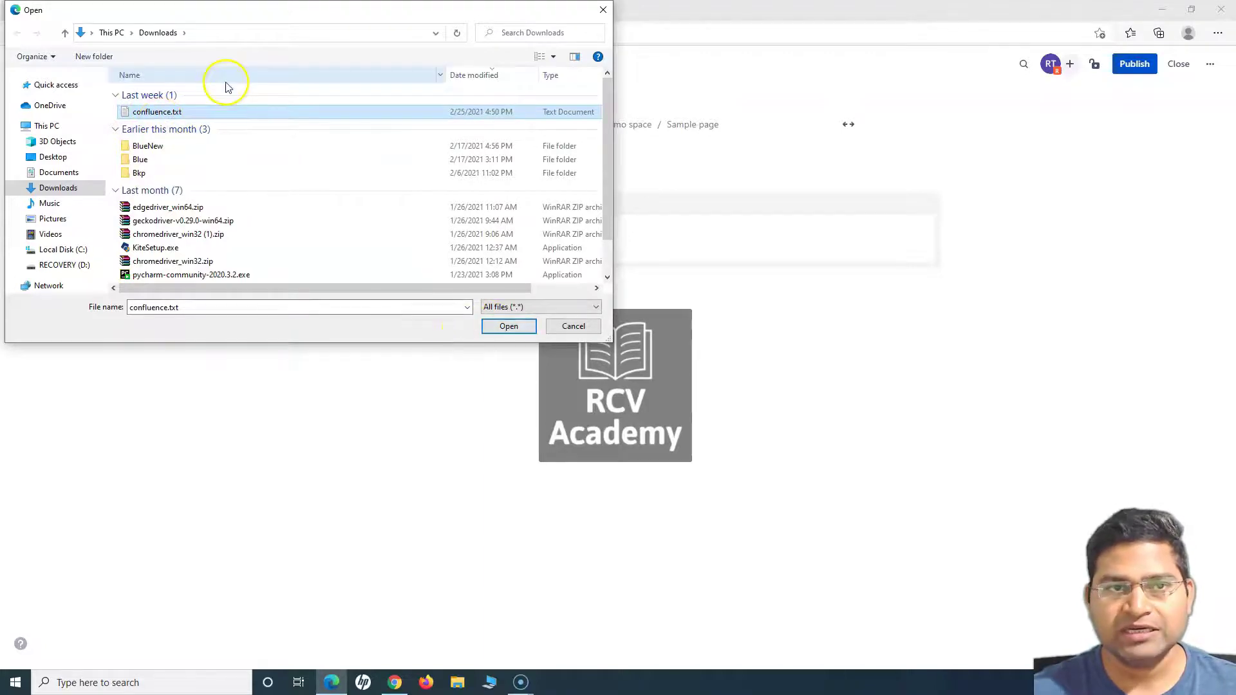
left_click(508, 328)
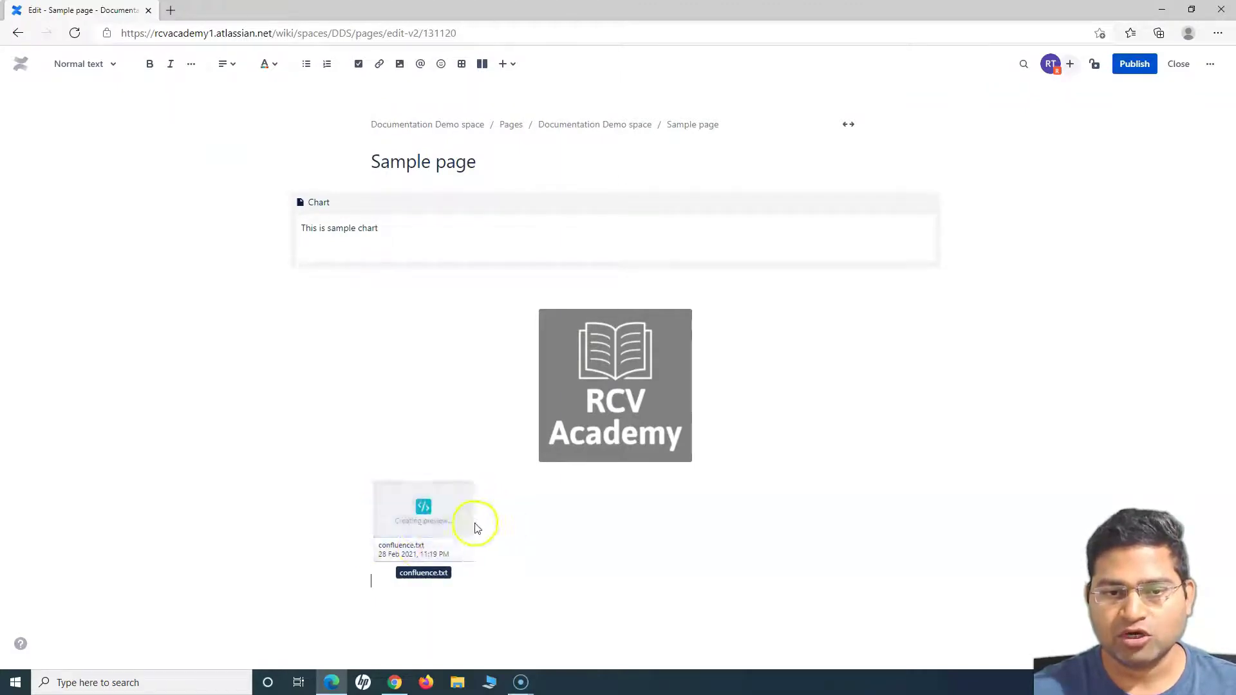
scroll(555, 519, "down", 1)
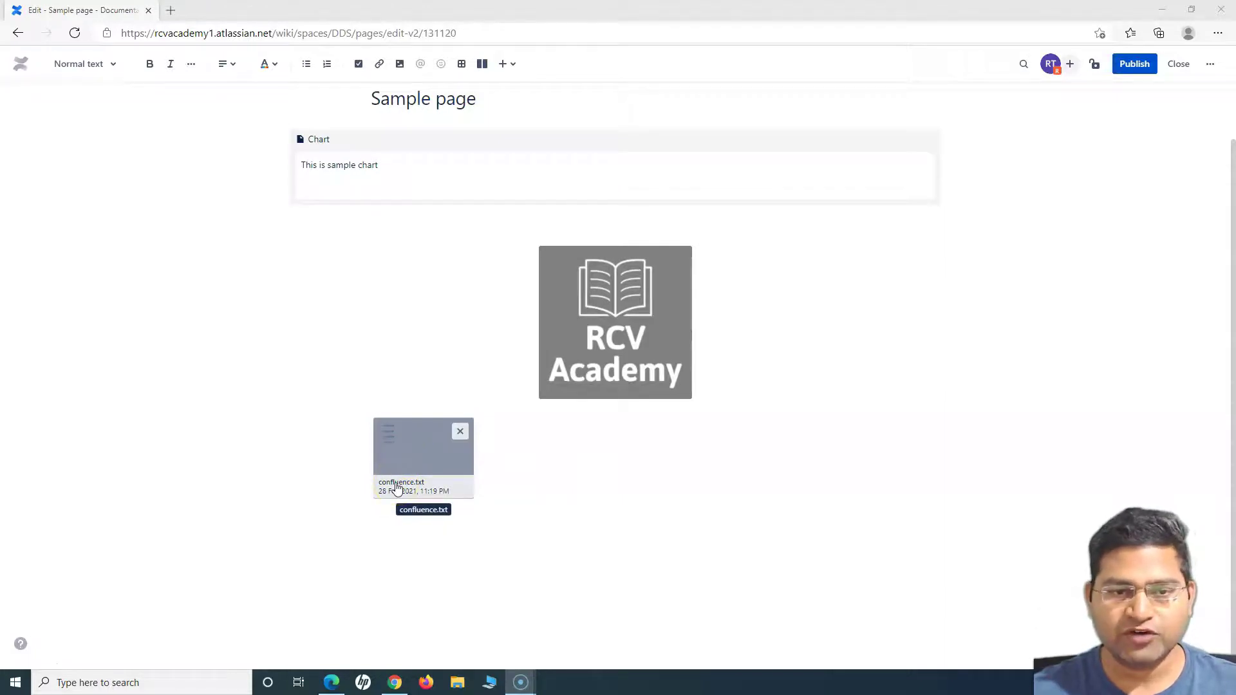
left_click(657, 345)
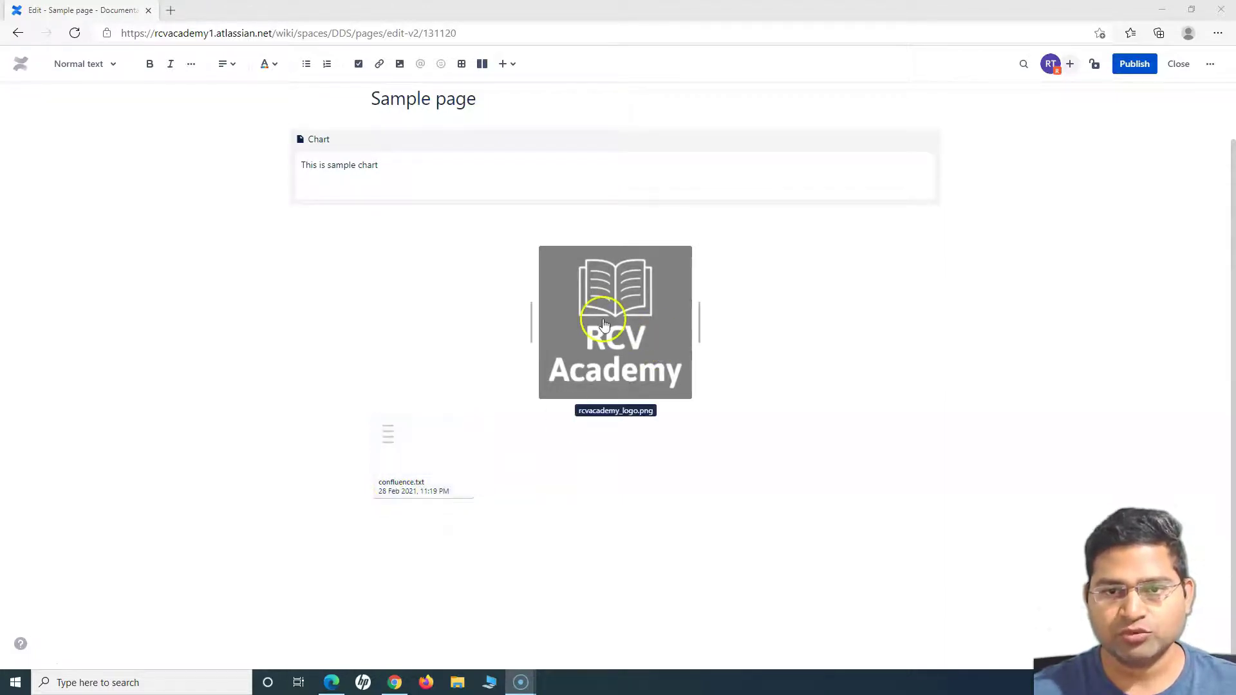
left_click(519, 386)
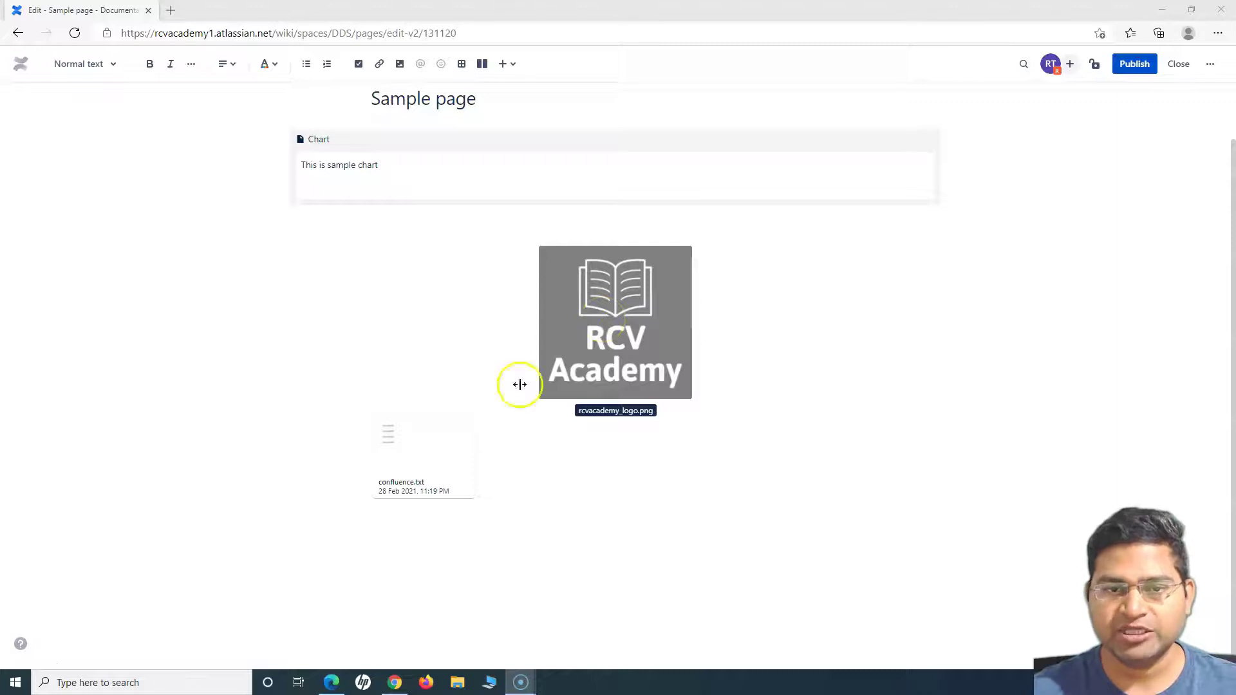
left_click(437, 455)
left_click(450, 251)
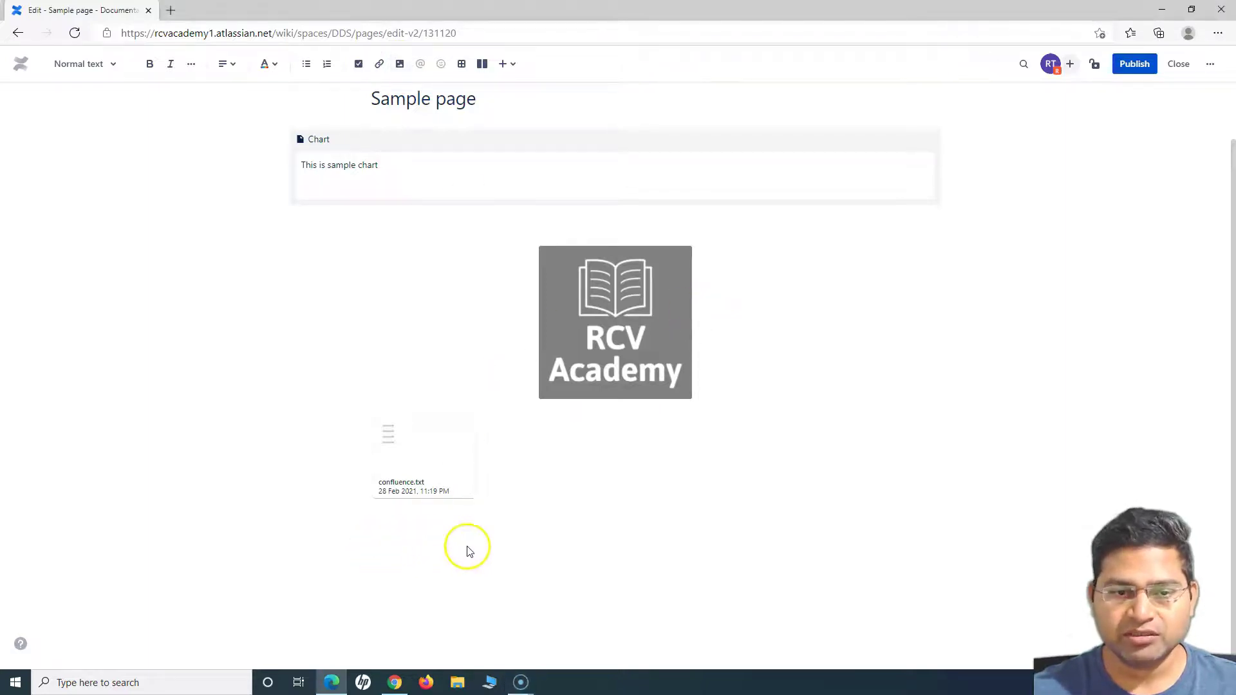
left_click(477, 491)
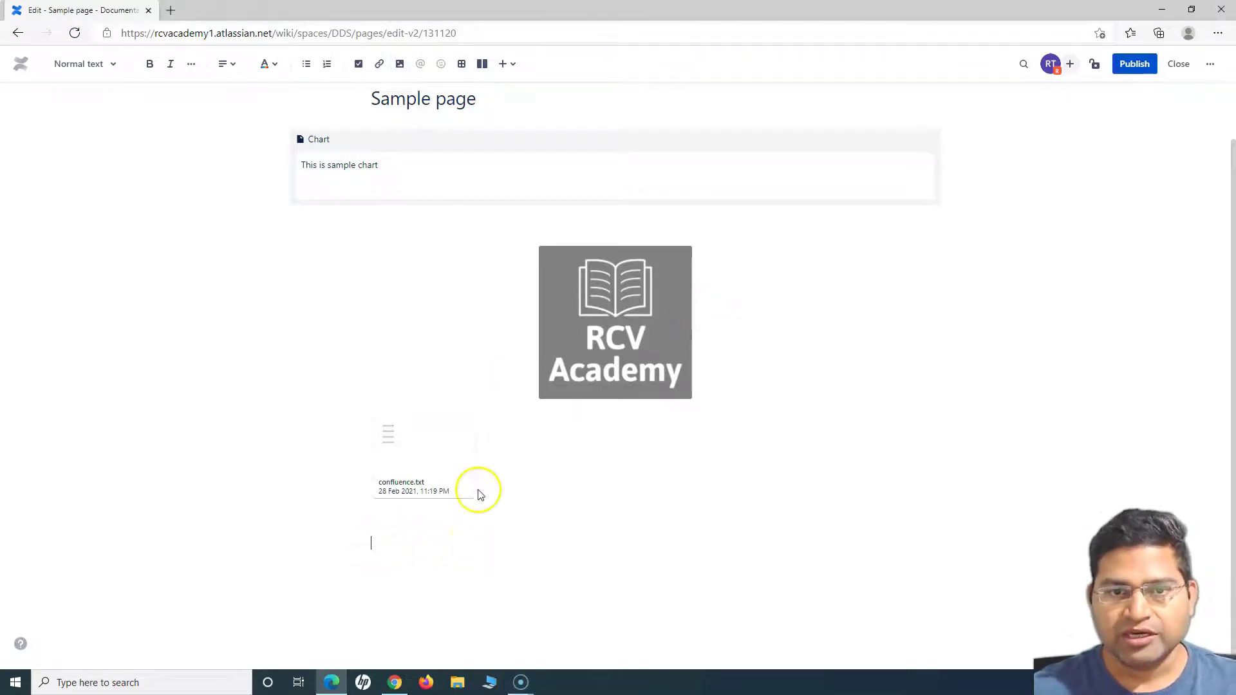
scroll(479, 494, "up", 1)
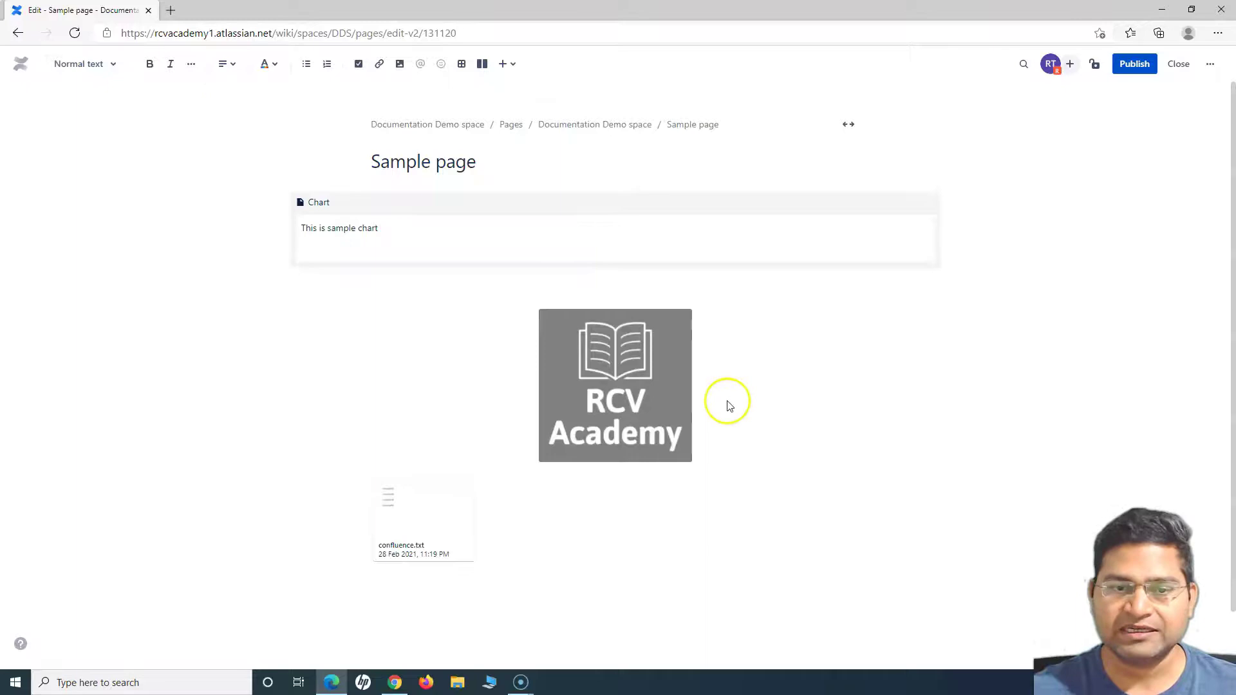
scroll(726, 404, "down", 1)
left_click(394, 543)
scroll(364, 563, "up", 1)
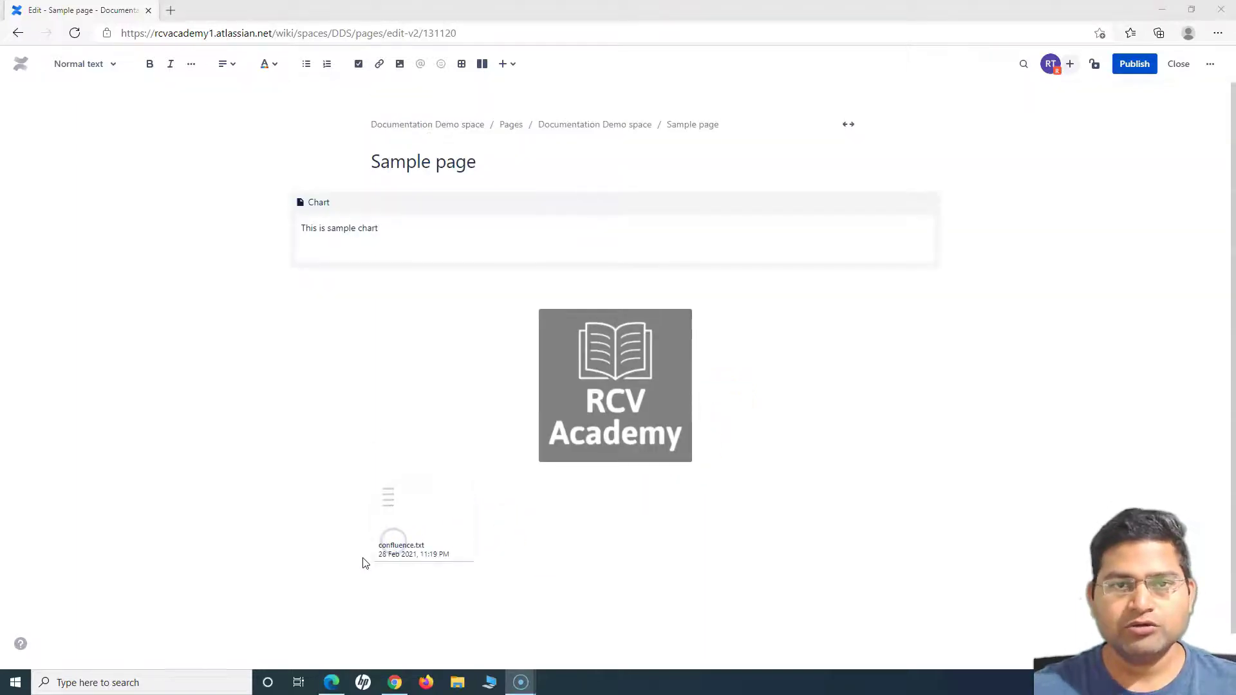
left_click(318, 508)
left_click(507, 187)
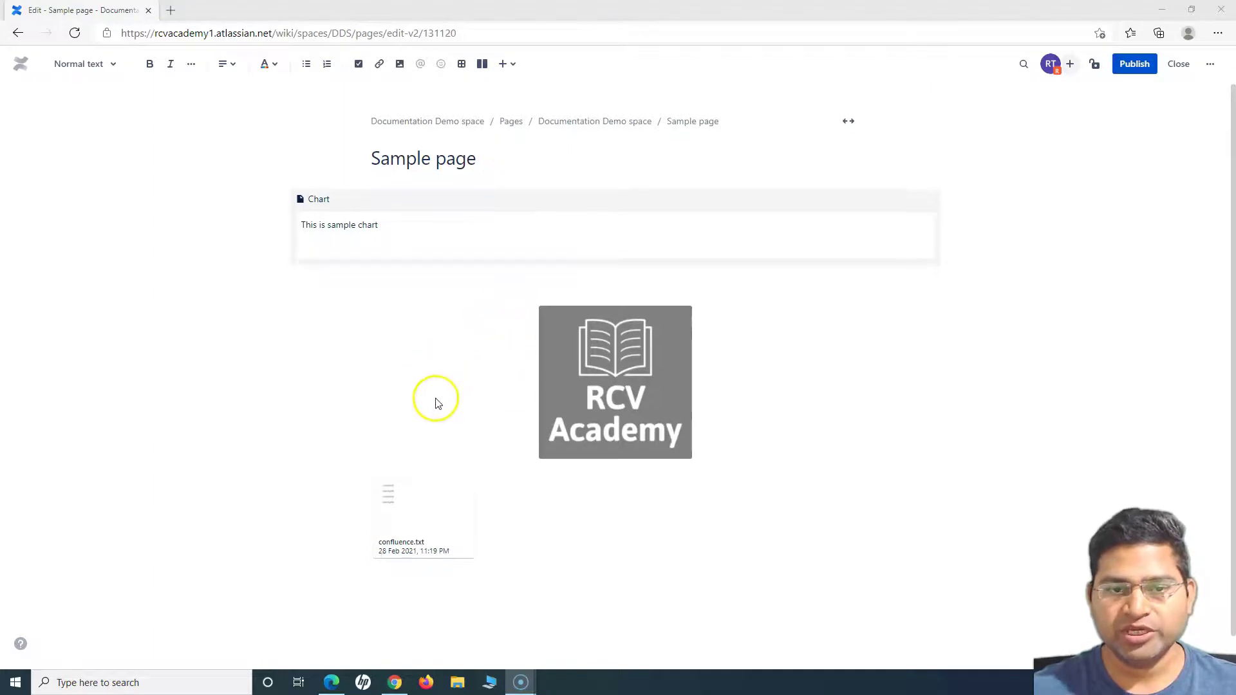
scroll(412, 480, "down", 1)
left_click(386, 565)
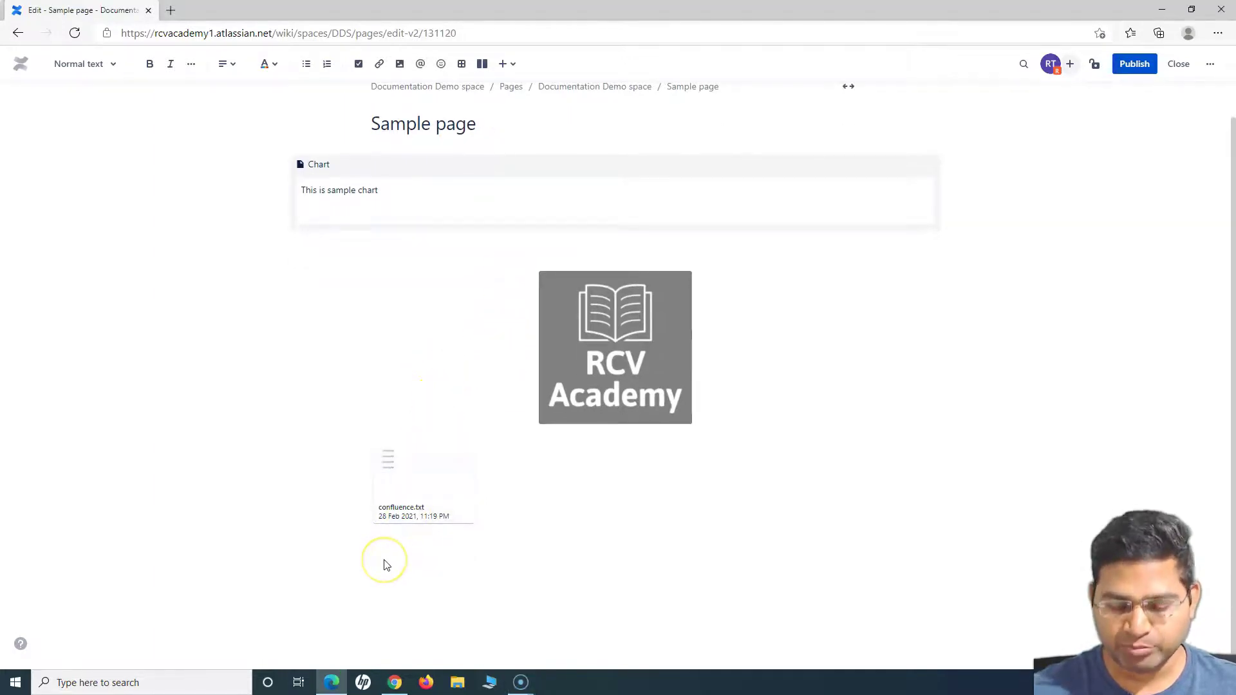
scroll(387, 565, "down", 1)
left_click(384, 545)
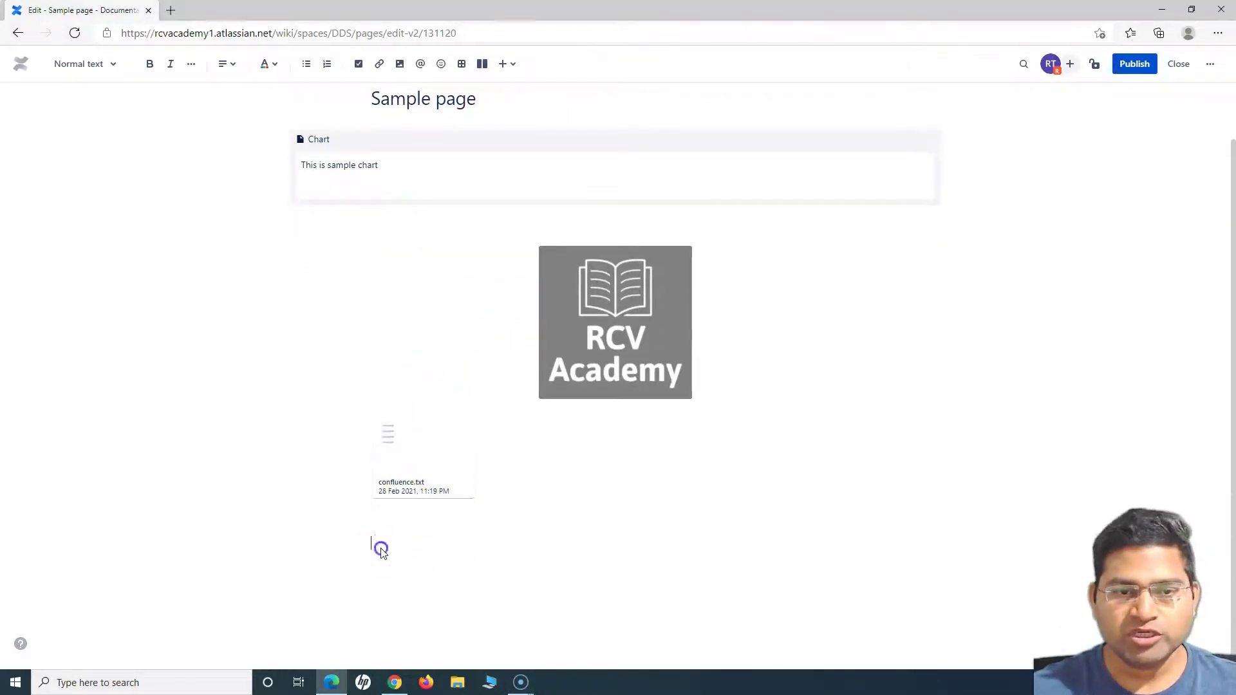
left_click(378, 546)
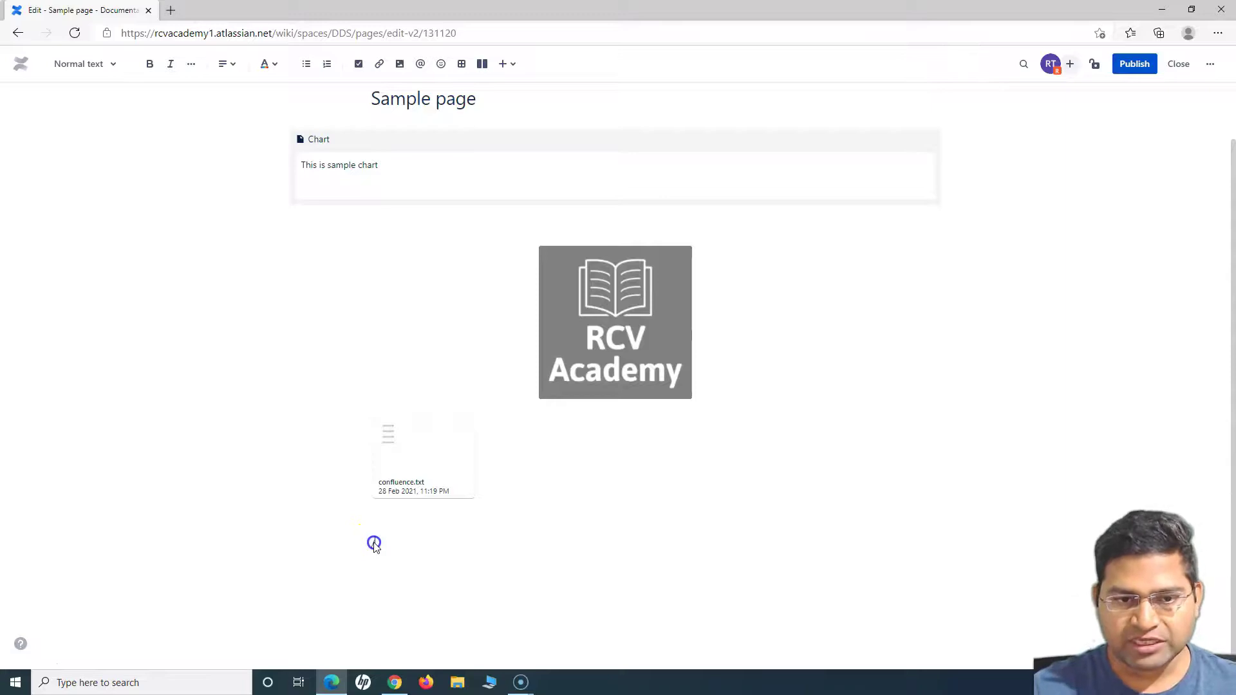
Step: Add a Widget Connector with the Selenium WebDriver Tutorial #2 YouTube URL and preview it
type("/wid")
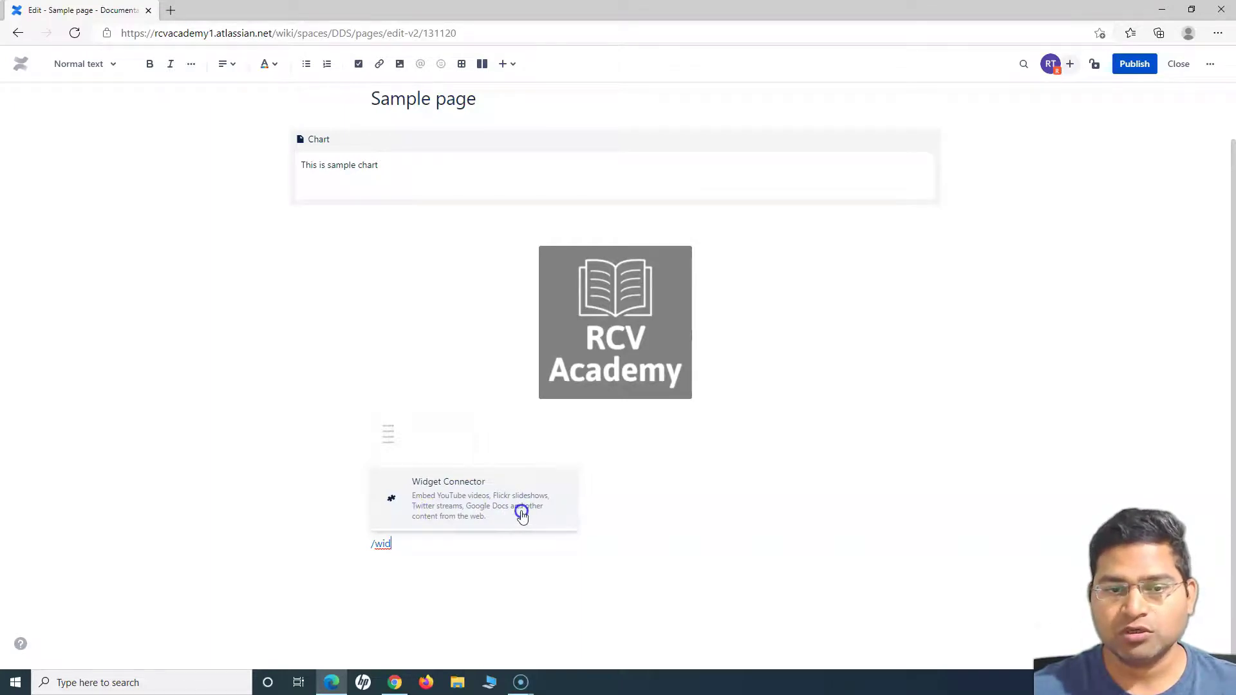
left_click(467, 507)
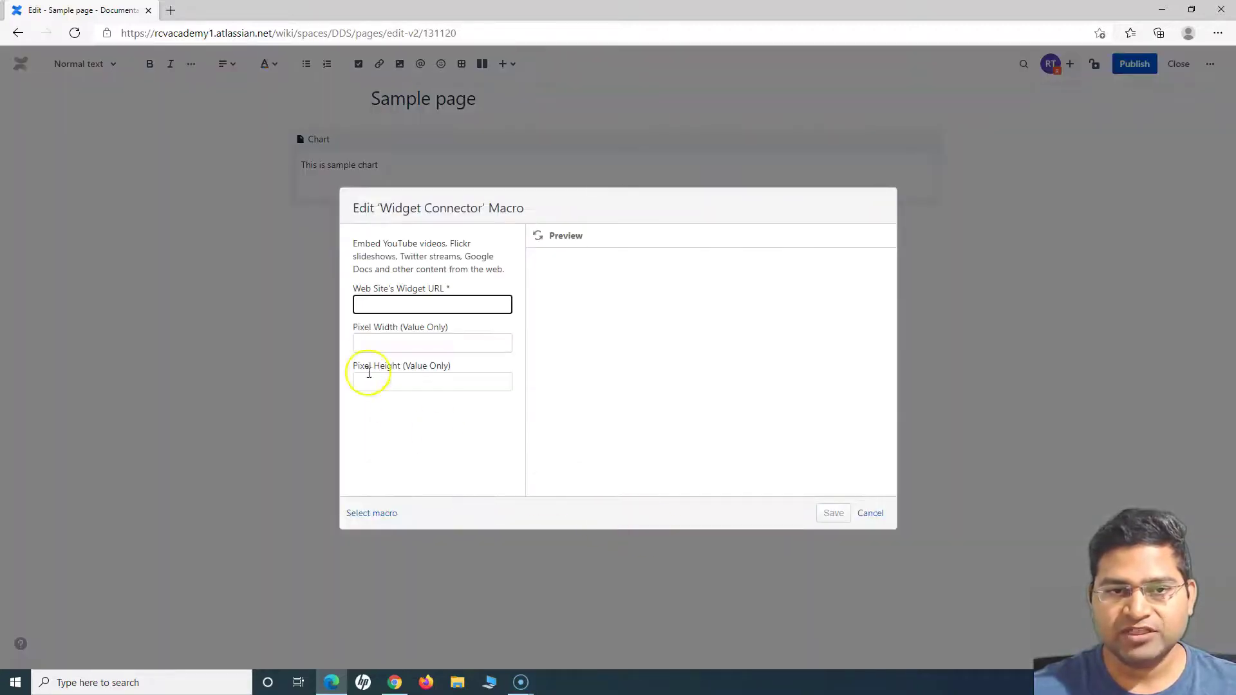
left_click(401, 303)
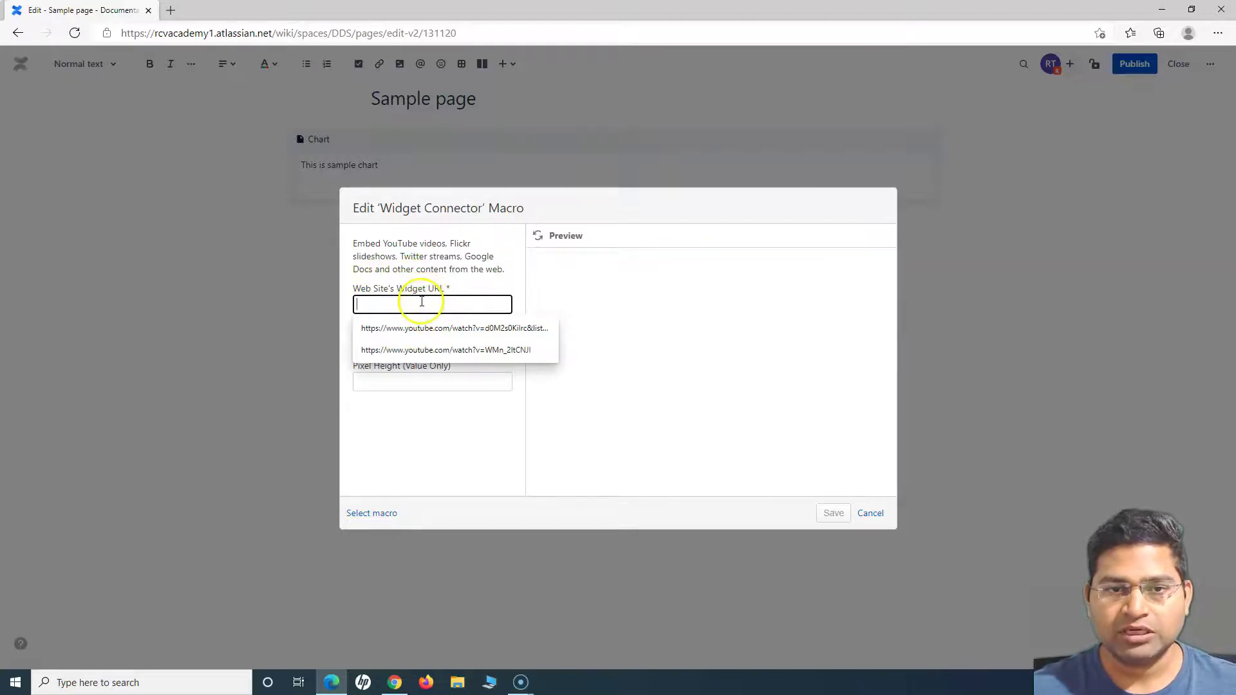
left_click(442, 352)
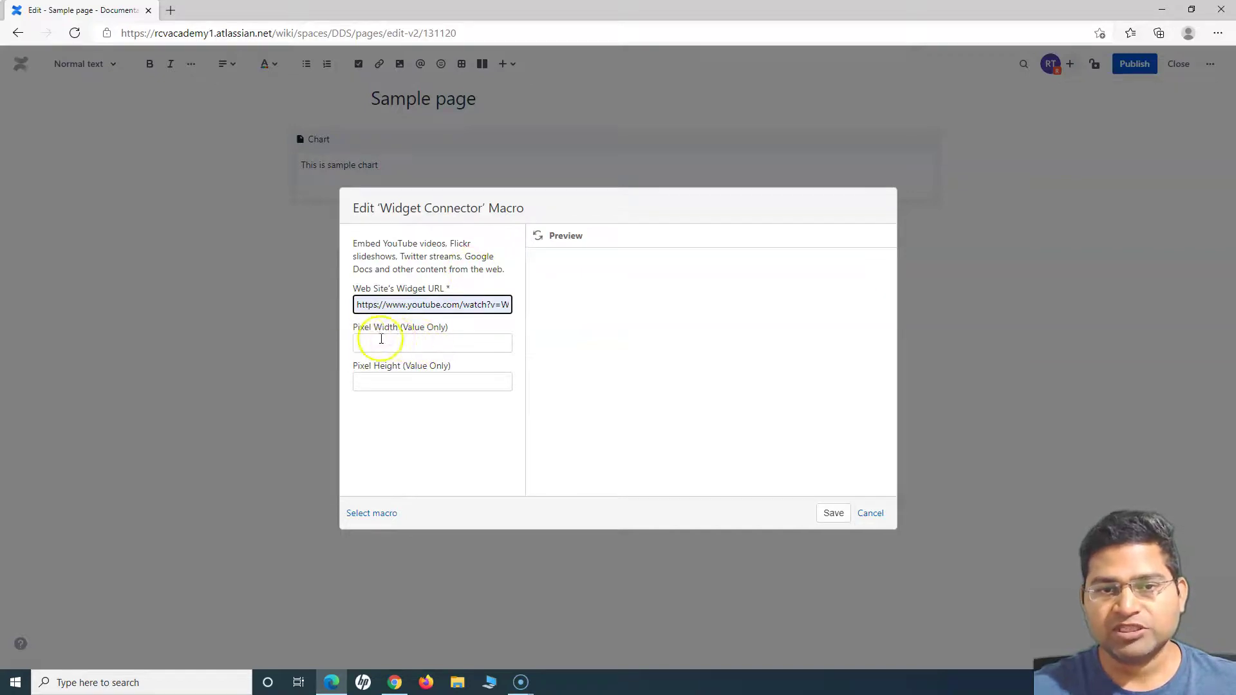
left_click(417, 413)
left_click(539, 236)
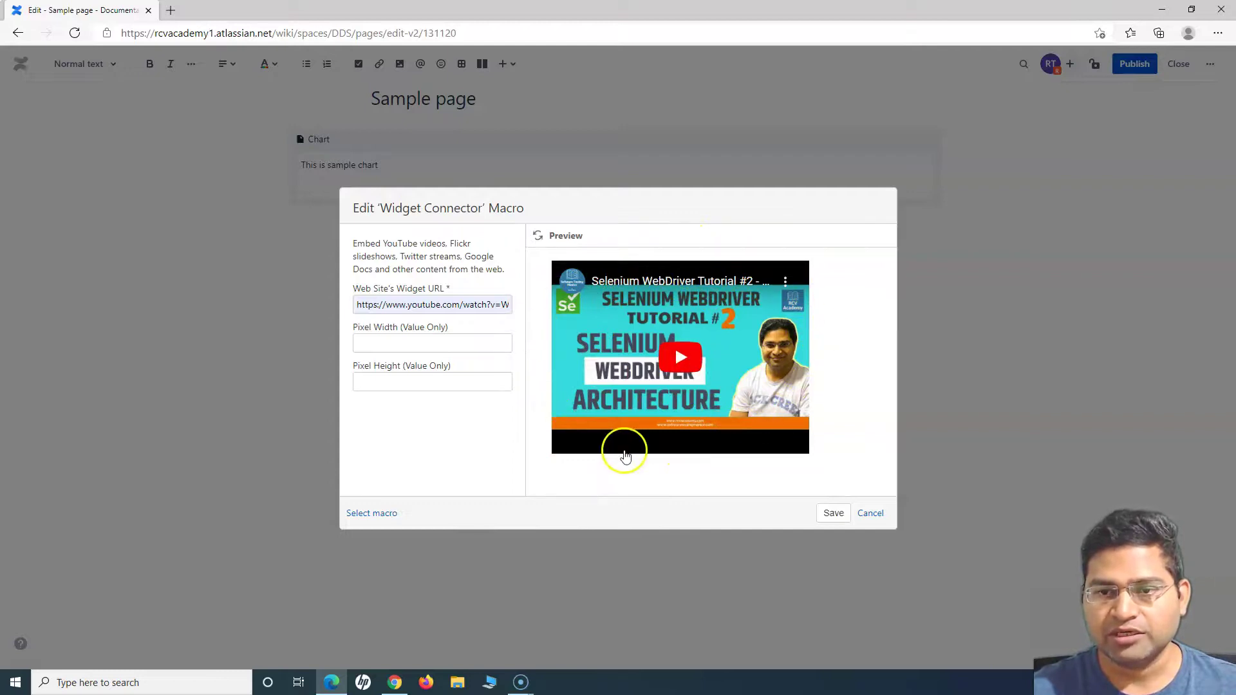
Step: Try an 800px by 400px size for the video widget and refresh the preview
left_click(411, 344)
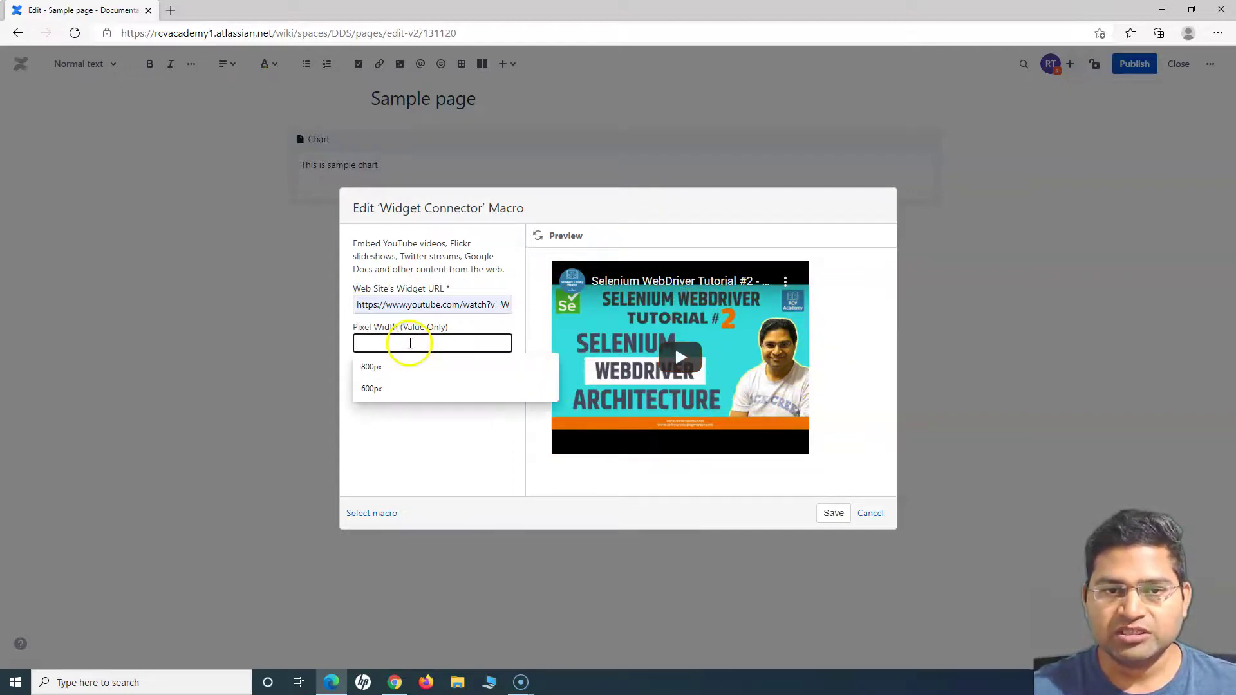
left_click(398, 394)
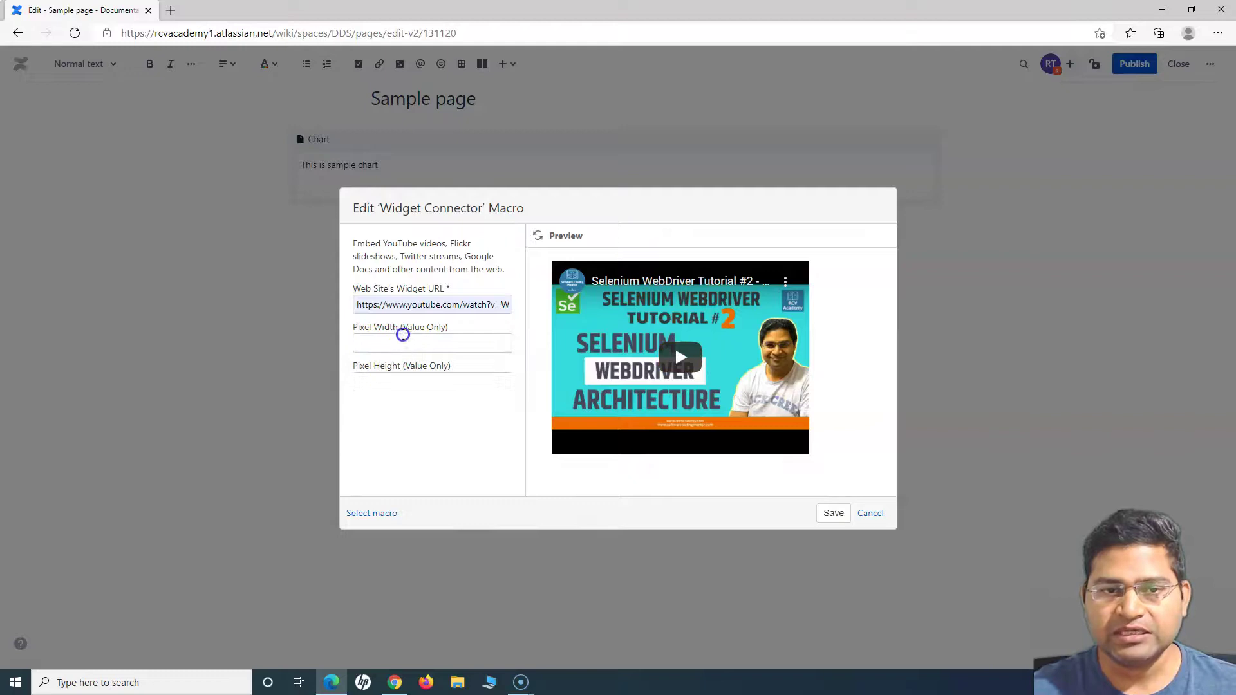
left_click(400, 343)
left_click(384, 362)
left_click(384, 381)
left_click(385, 406)
left_click(403, 434)
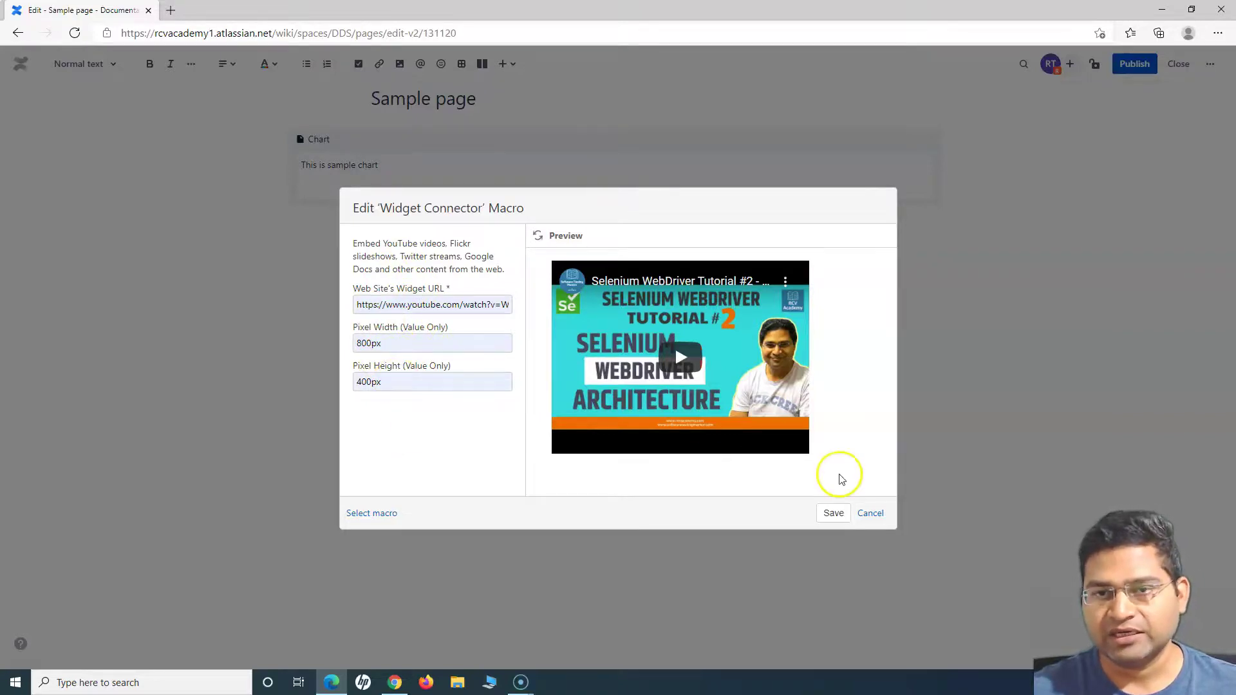
left_click(539, 237)
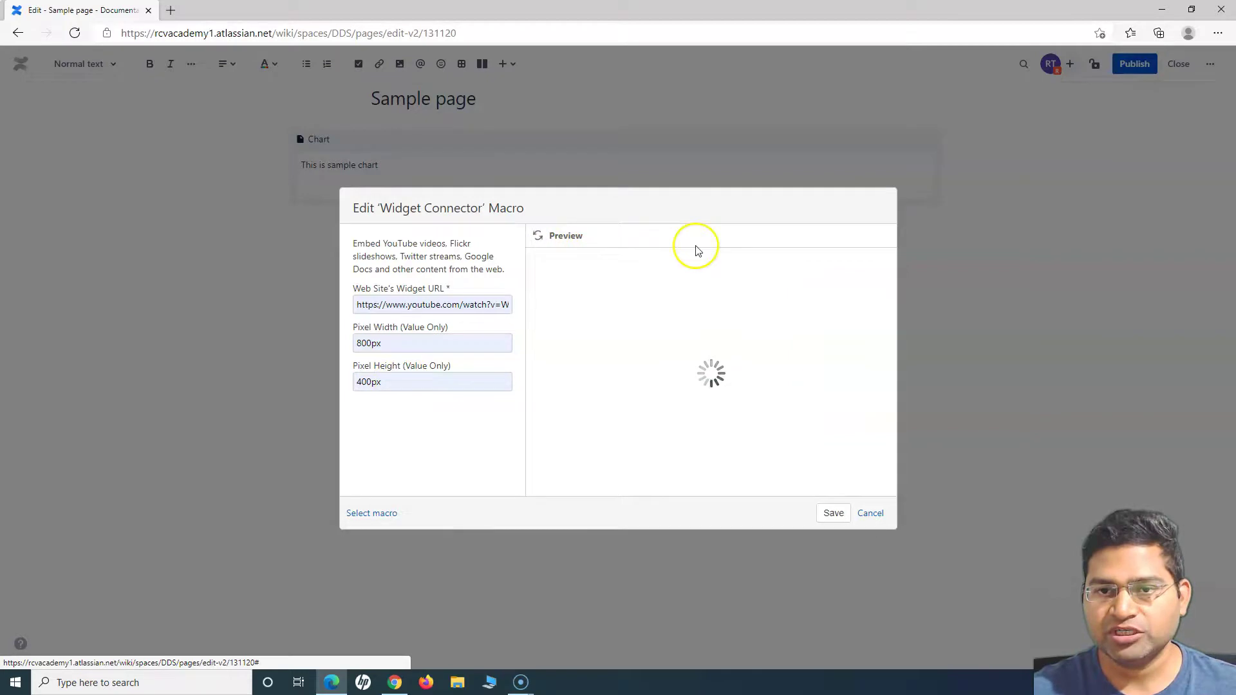
mouse_move(675, 492)
left_mouse_down()
mouse_move(731, 490)
mouse_move(672, 492)
left_mouse_up()
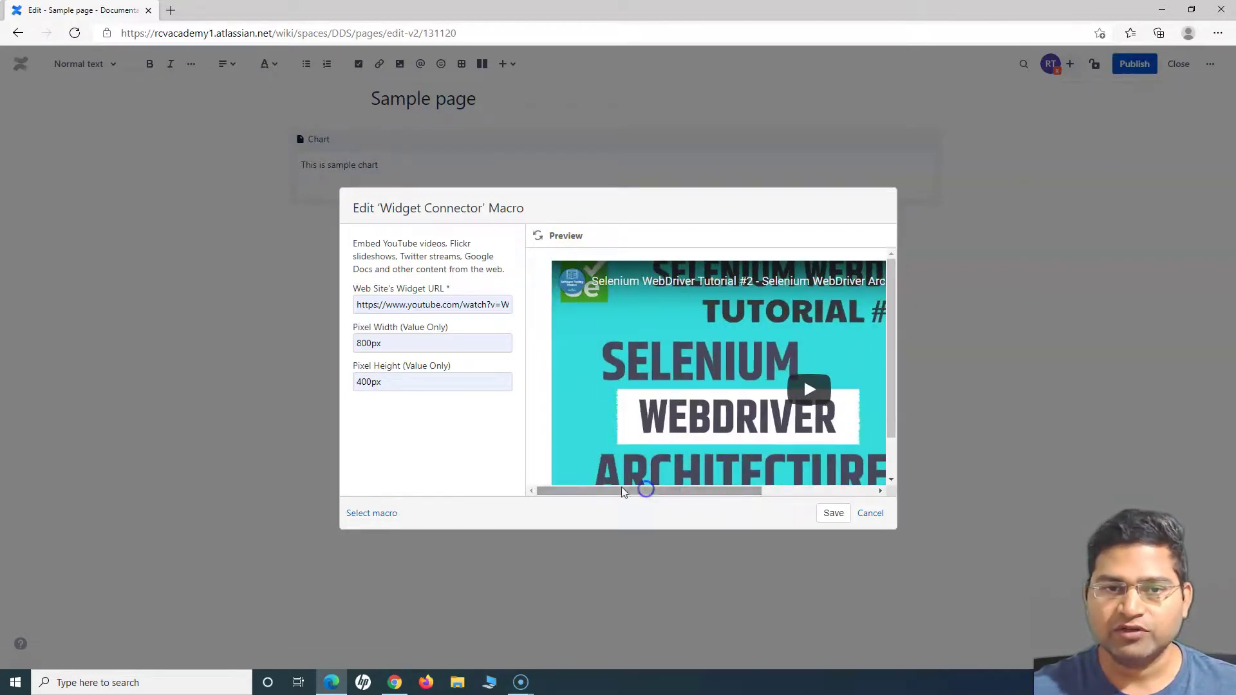
Step: Change the widget to 600px wide by 300px high, refresh the preview and save
left_click(355, 344)
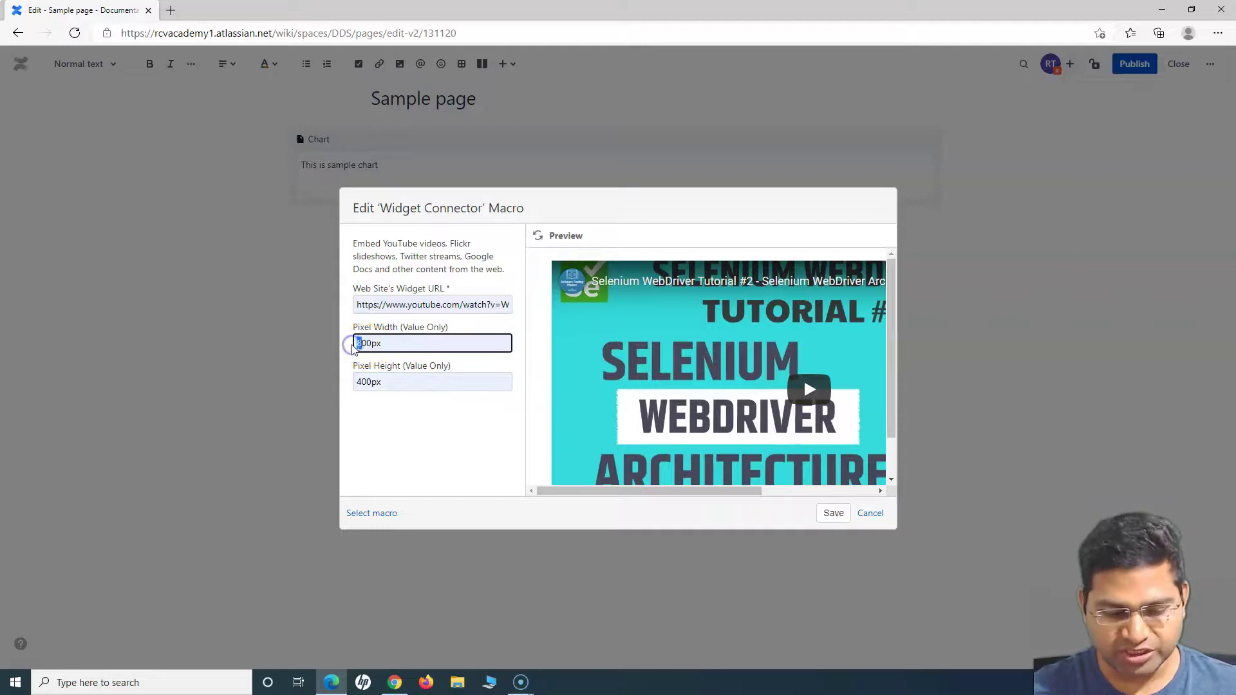
type("6")
left_click(355, 382)
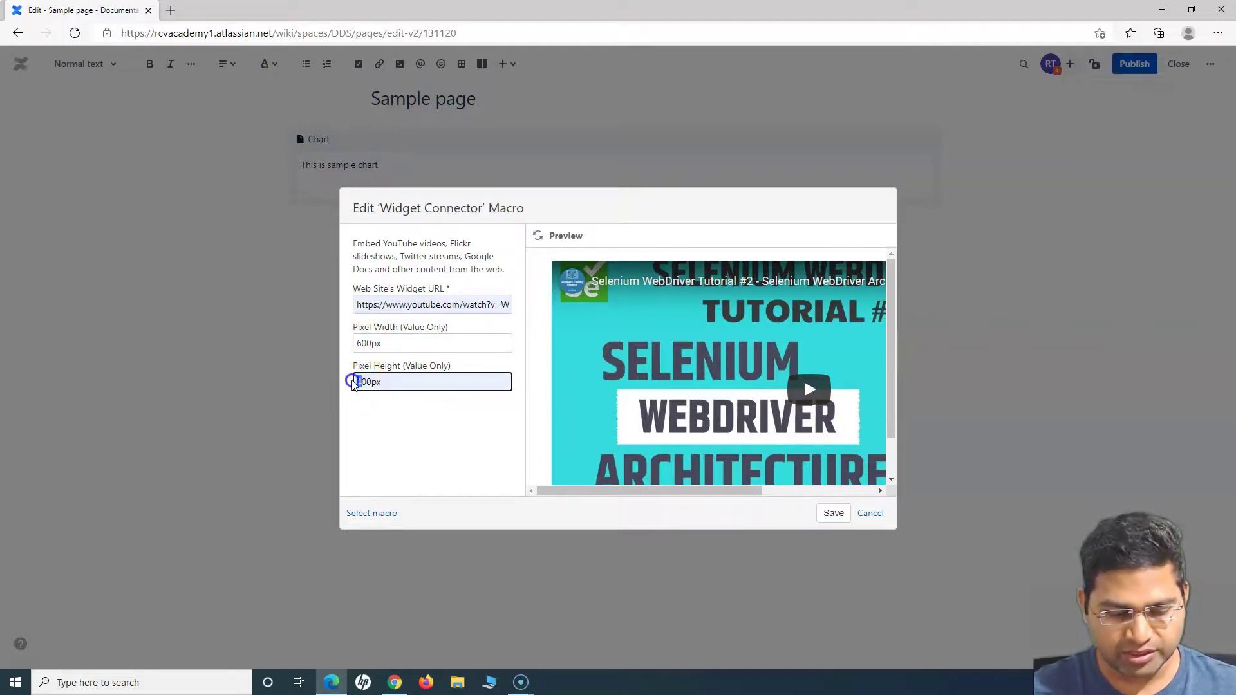
key("Delete")
type("3")
left_click(533, 242)
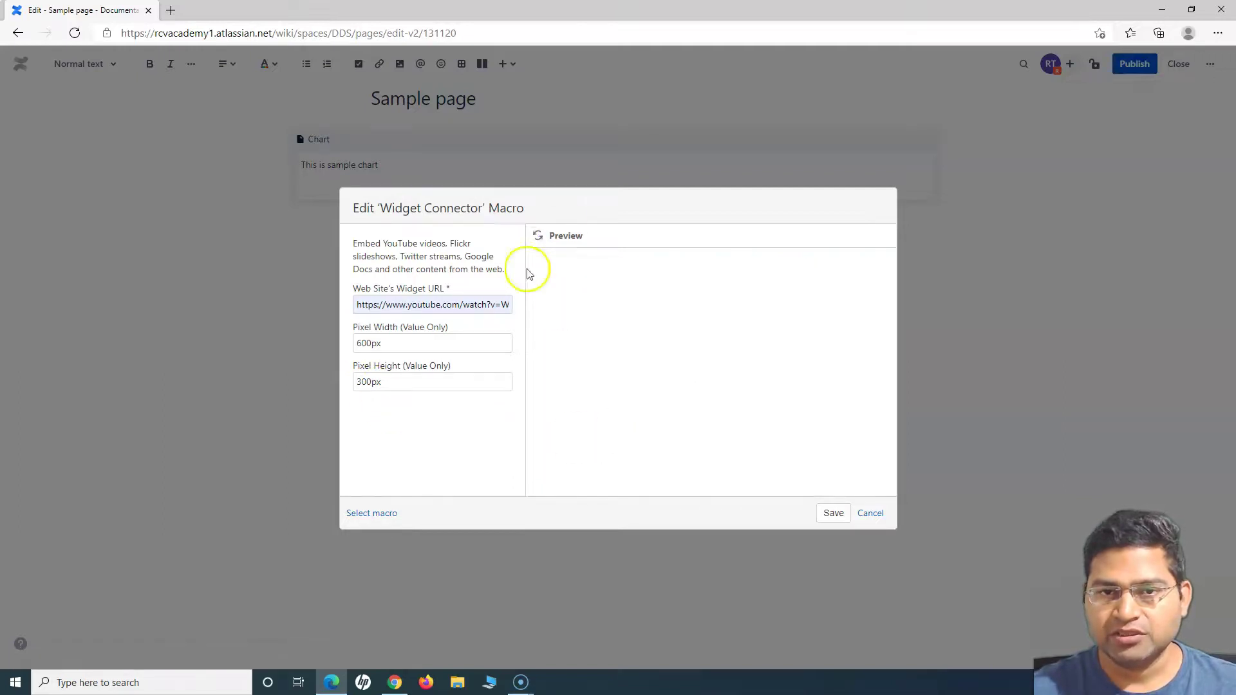
left_click(834, 513)
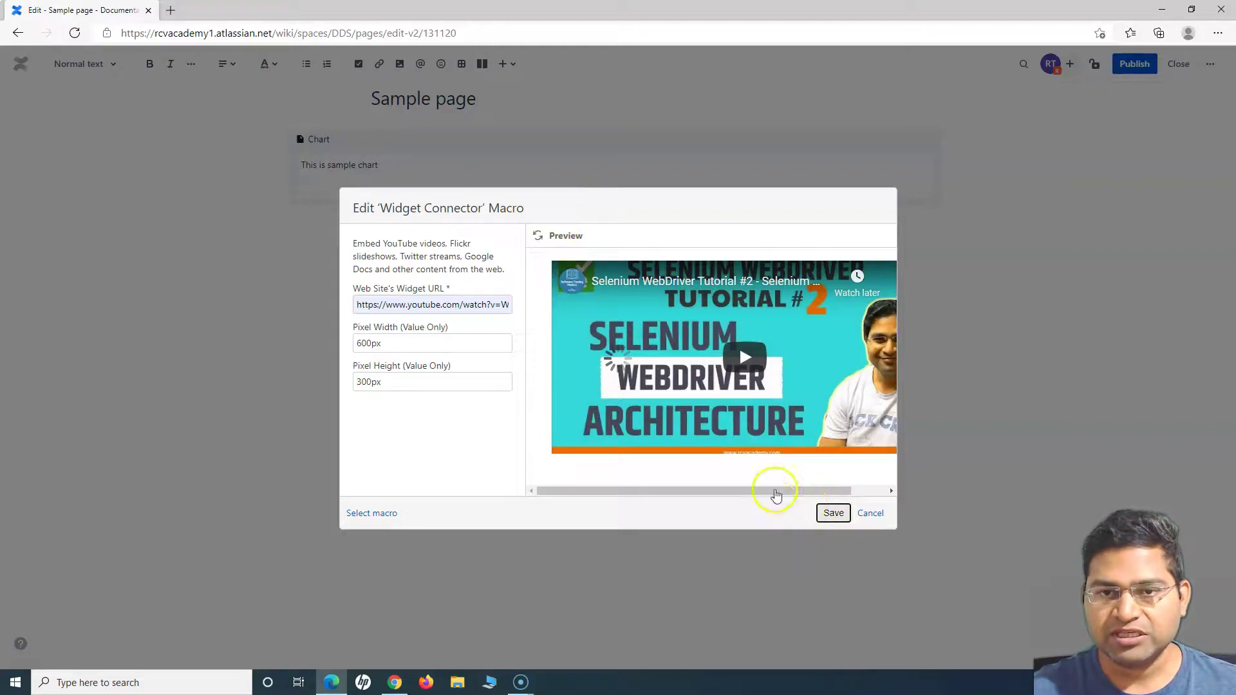
scroll(632, 483, "down", 3)
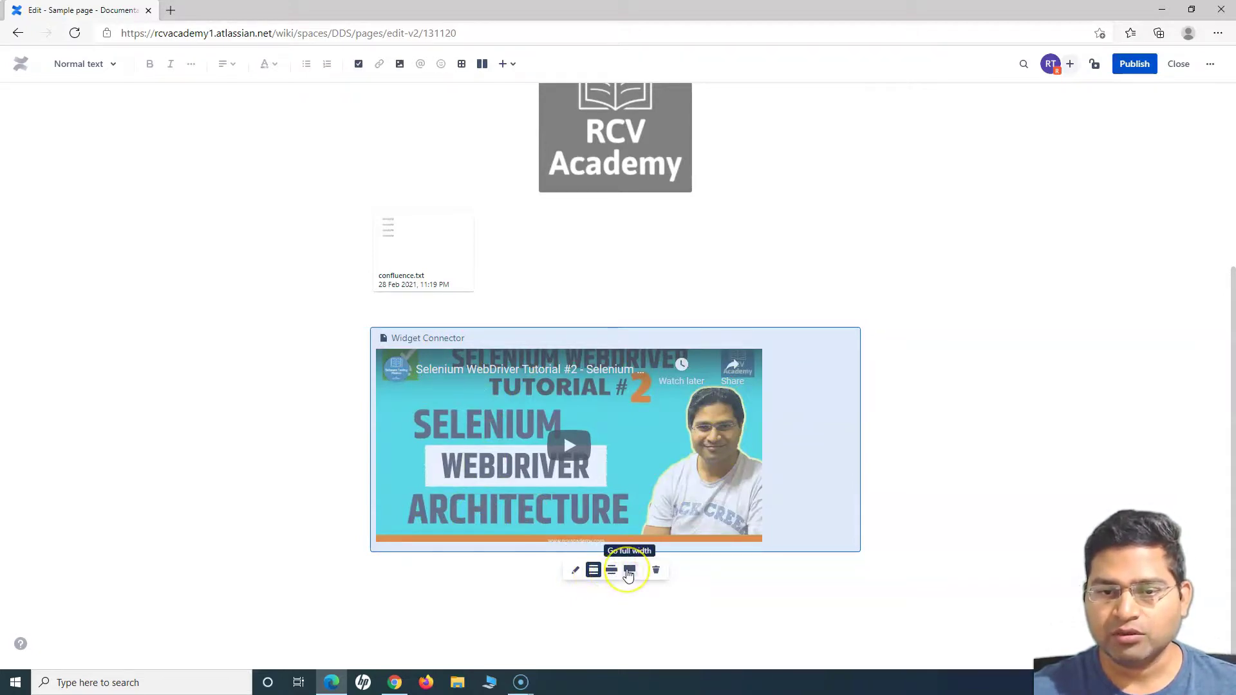
left_click(629, 571)
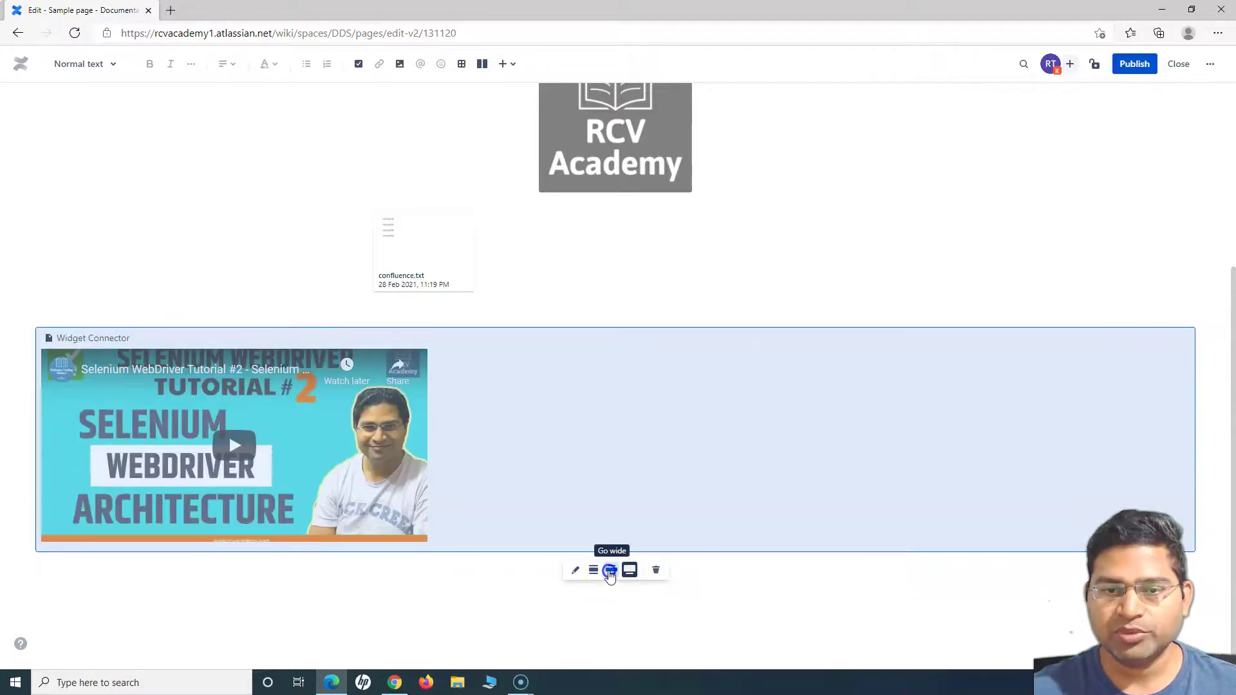
left_click(611, 570)
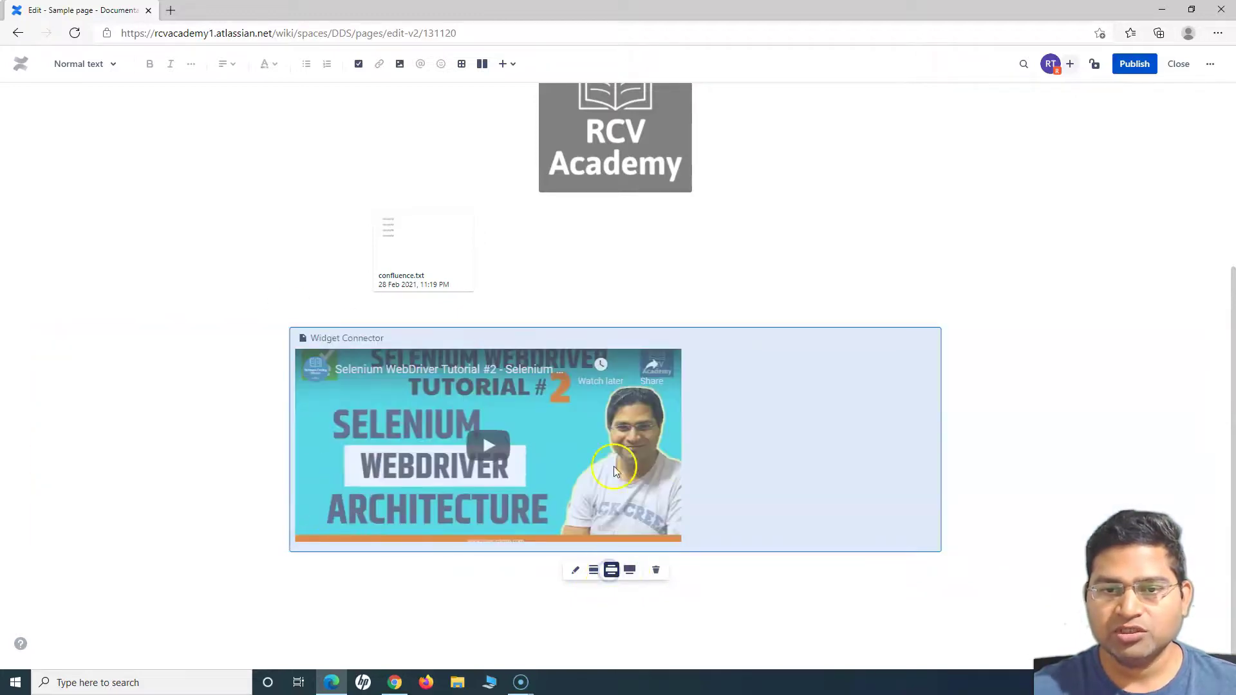
left_click(594, 571)
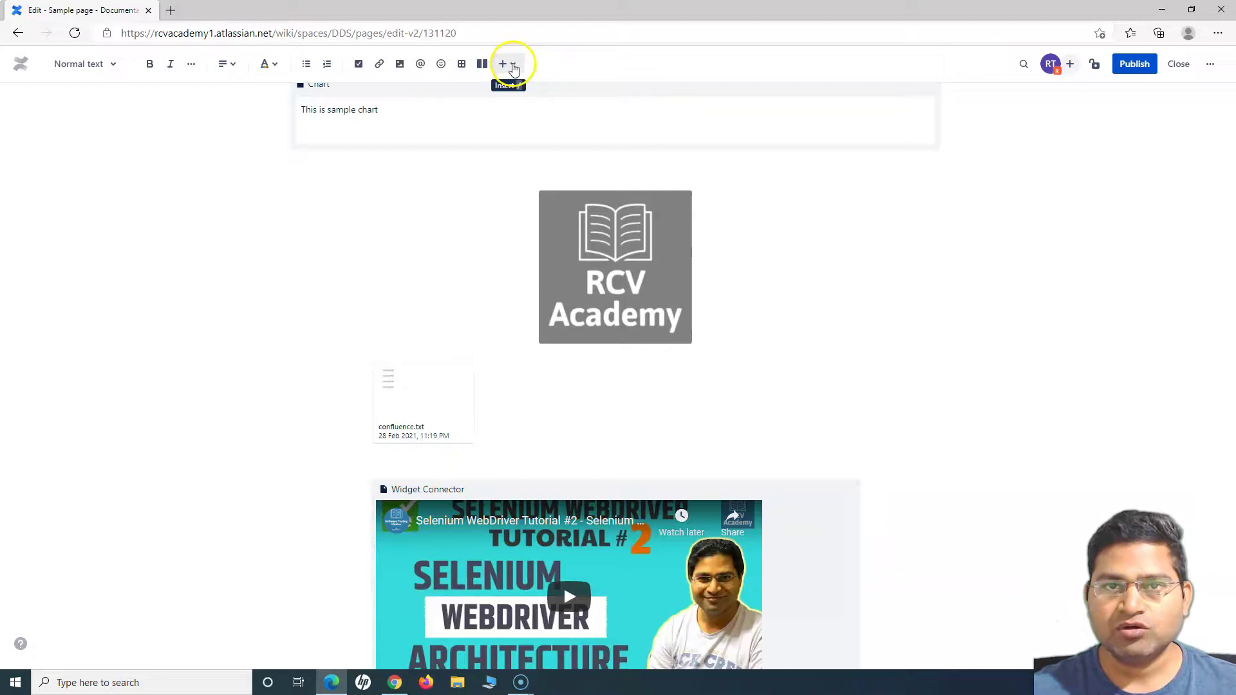
left_click(508, 64)
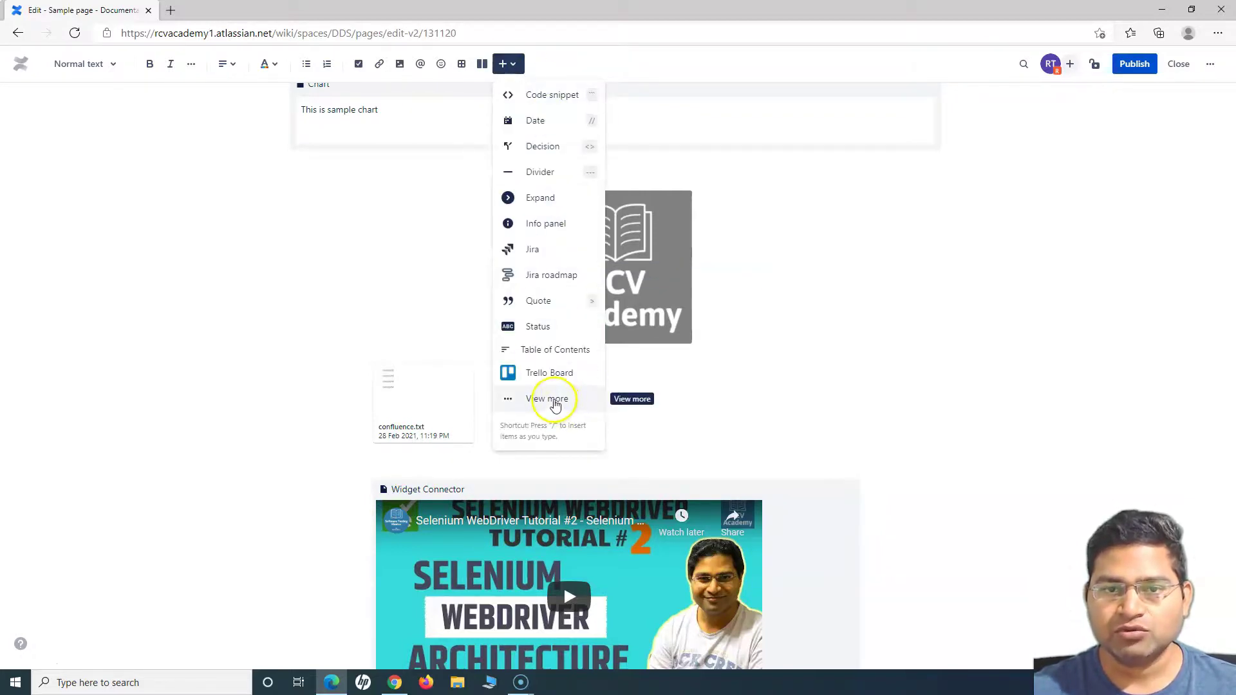
left_click(553, 399)
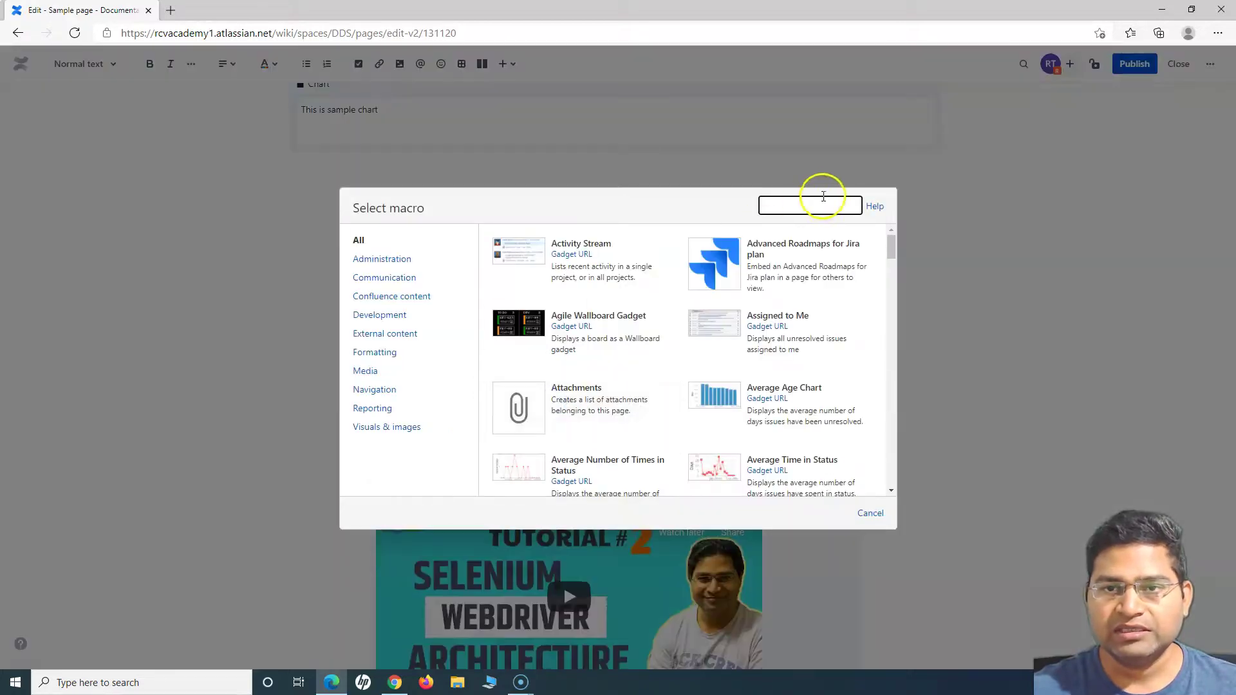
type("wid")
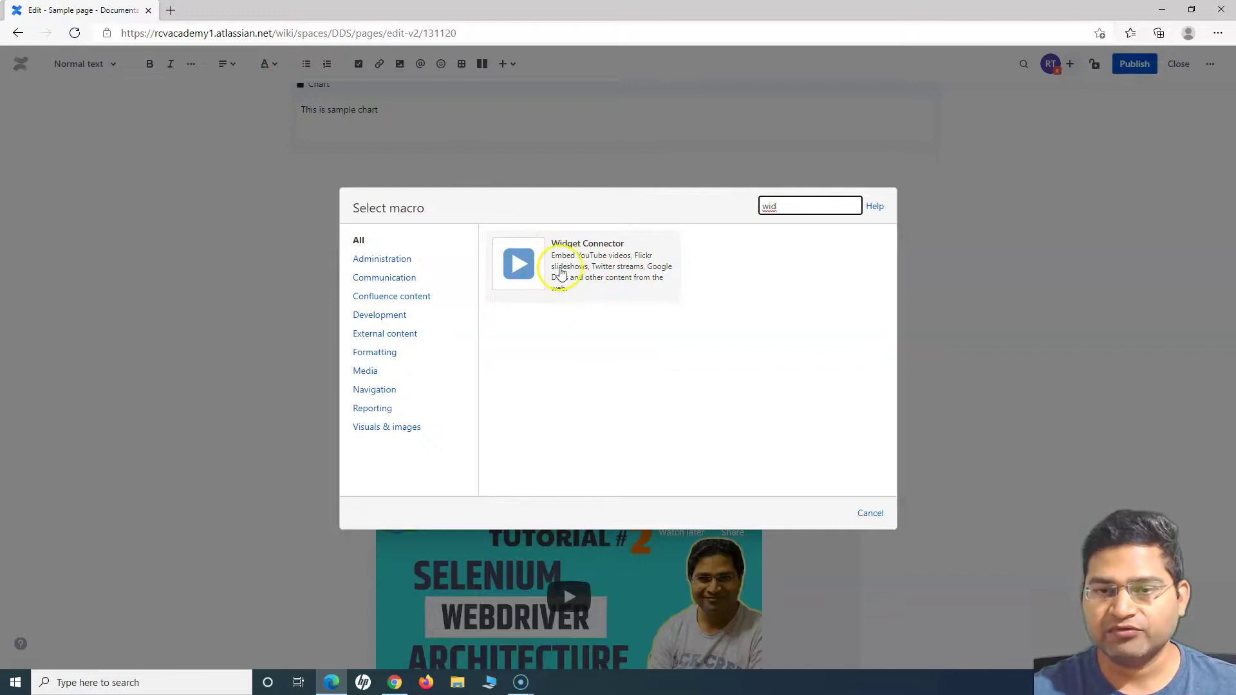
left_click(565, 277)
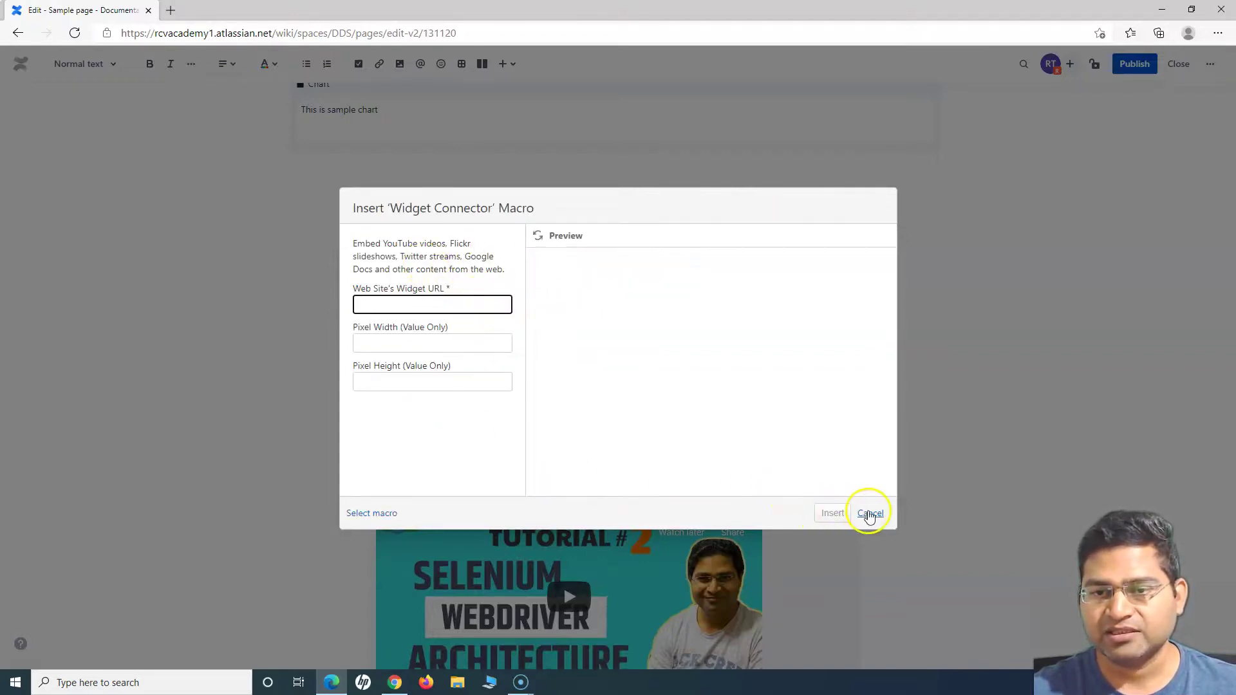
left_click(869, 514)
scroll(508, 292, "down", 3)
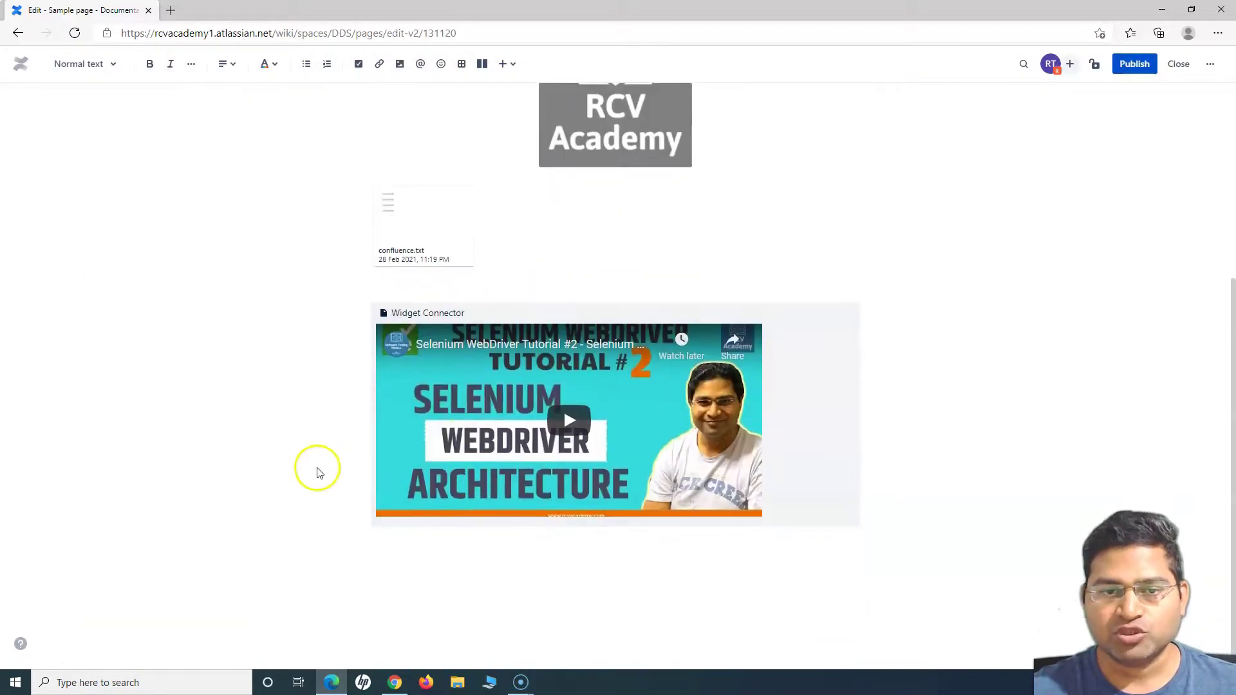
Step: Review the logo, attachment and video on the page, then publish the Sample page
scroll(309, 476, "up", 5)
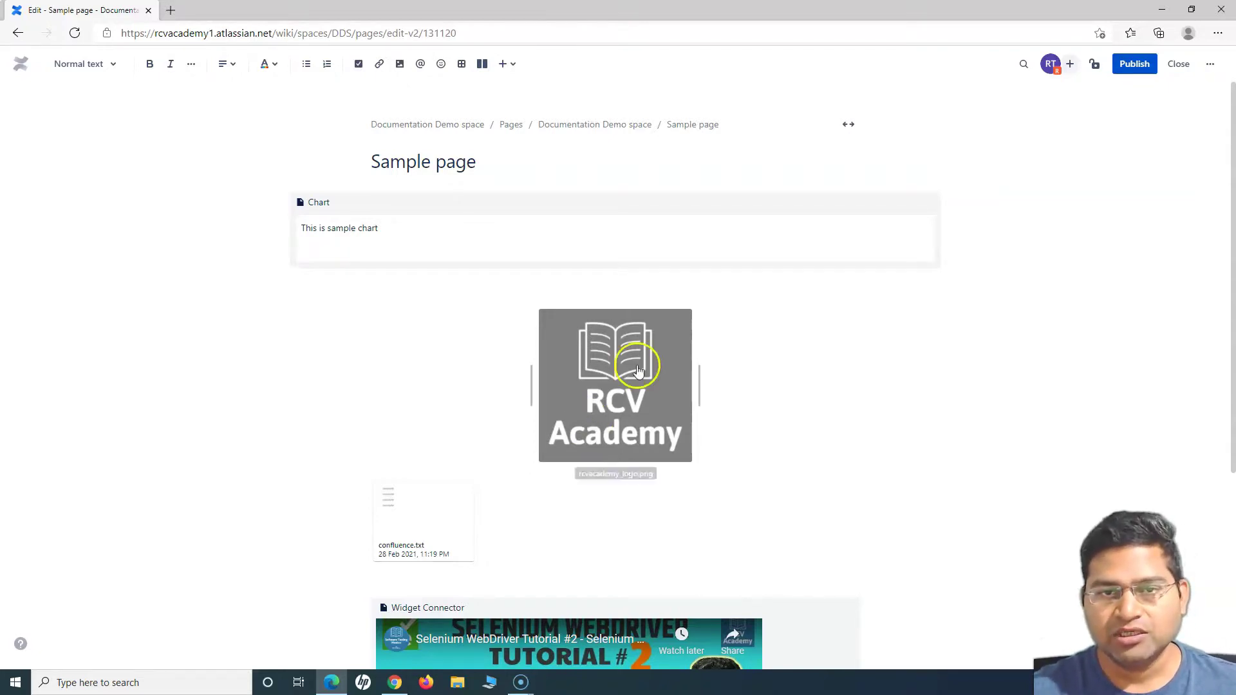
scroll(563, 408, "down", 4)
scroll(515, 348, "up", 3)
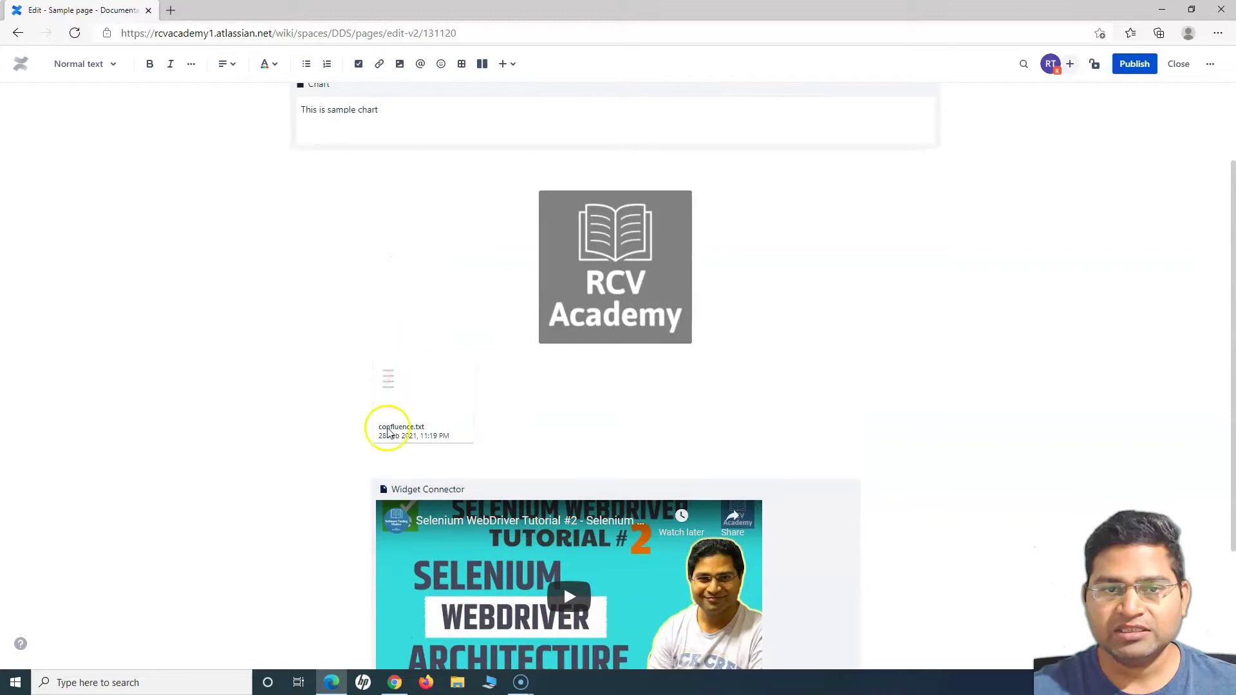
scroll(269, 509, "down", 3)
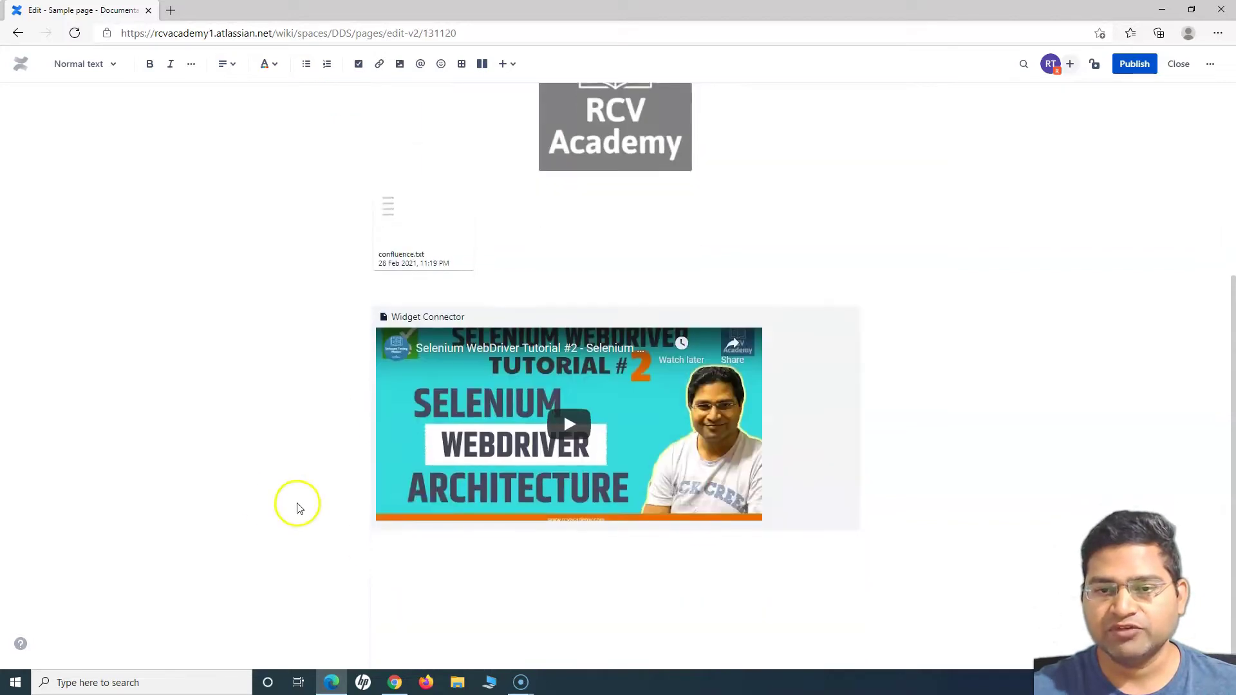
scroll(766, 483, "up", 5)
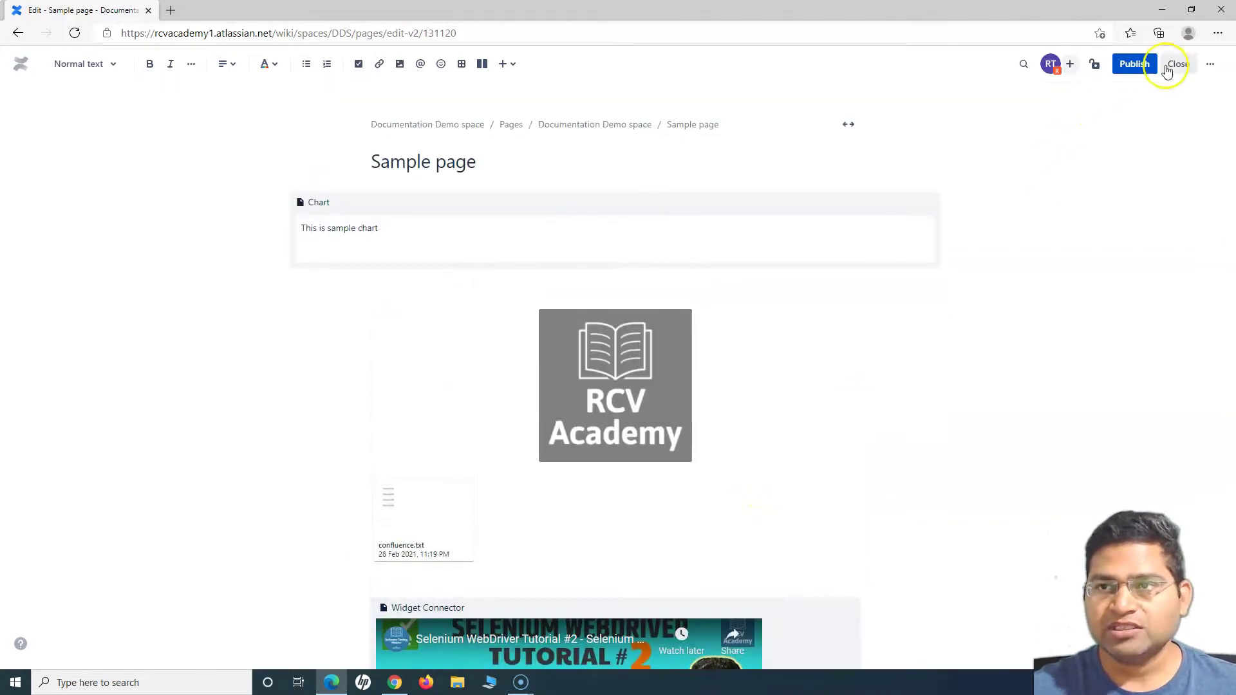
left_click(1132, 64)
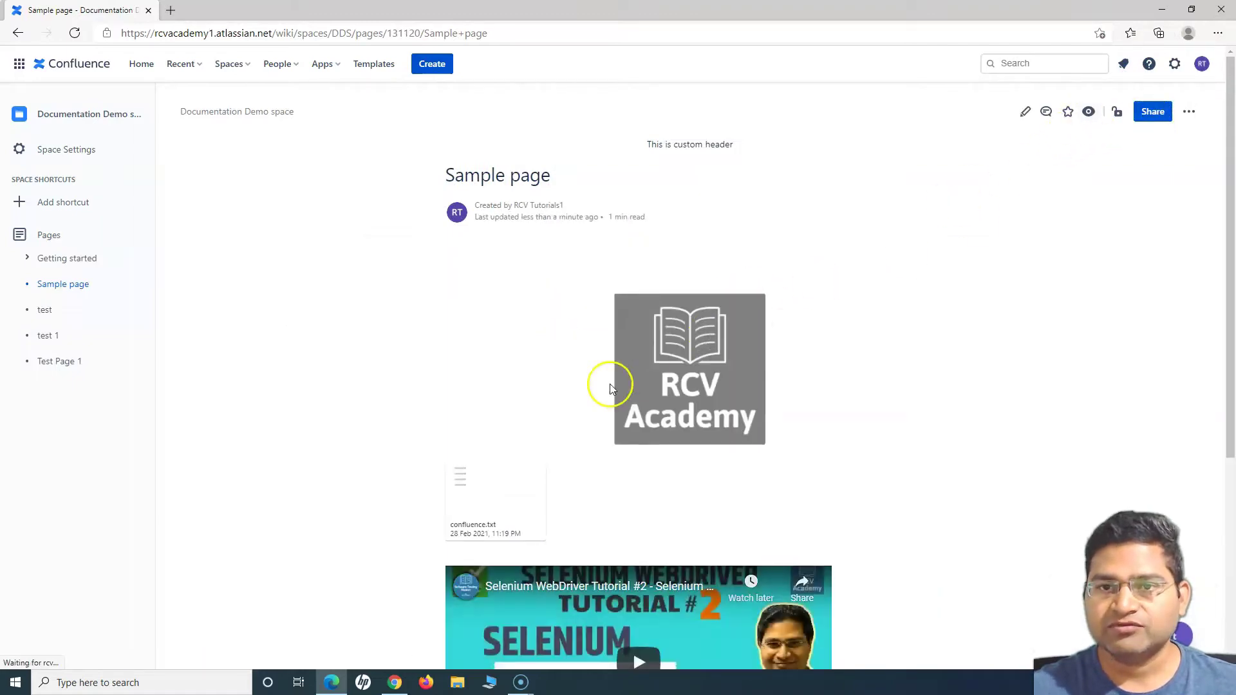
Step: Follow the logo's link to the RCV Academy website and return to the Confluence tab
scroll(552, 463, "down", 3)
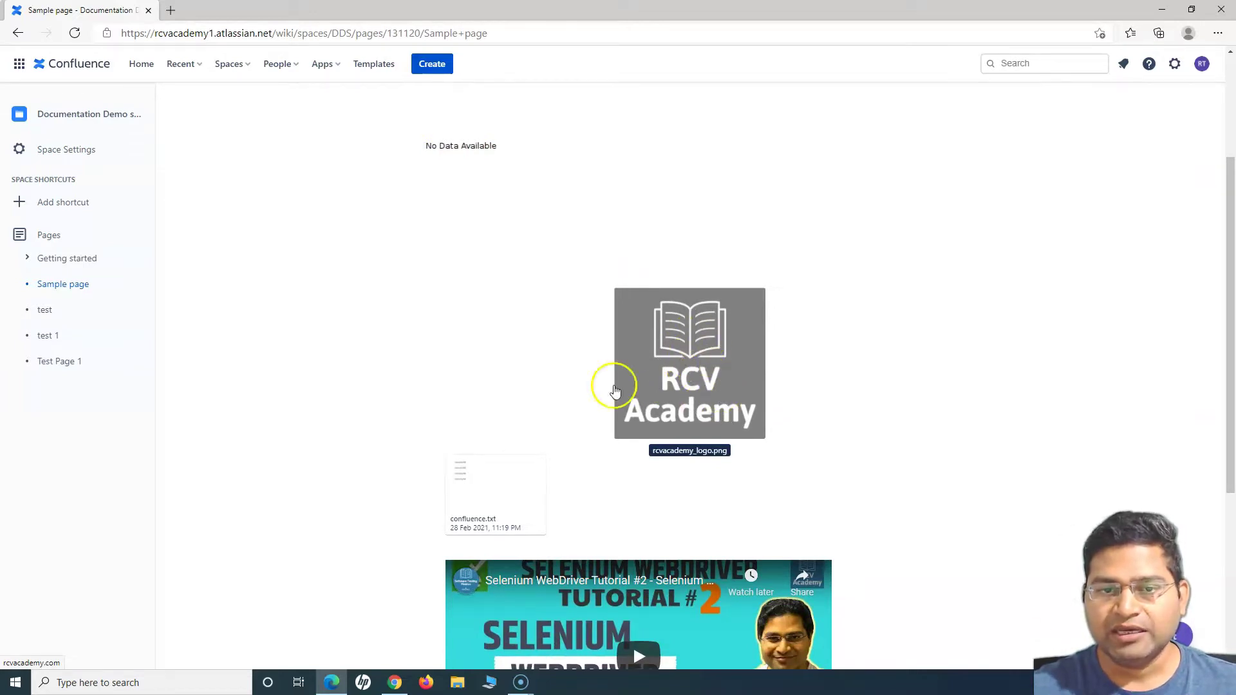
left_click(705, 364)
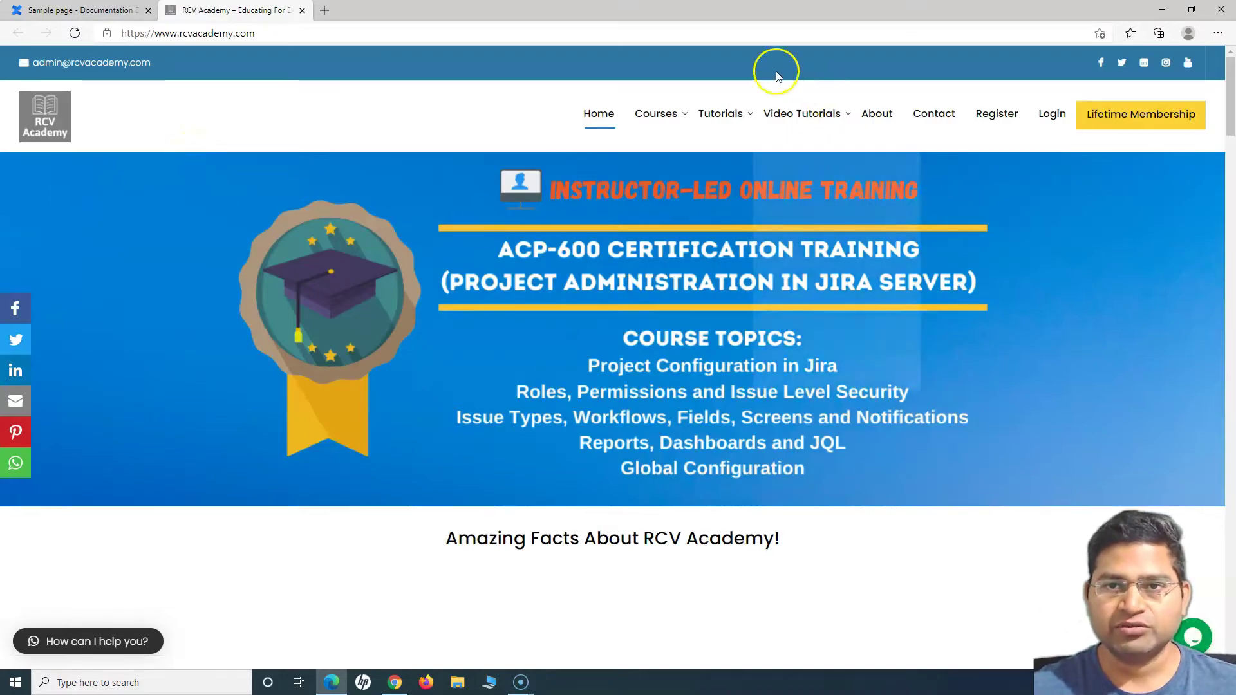
left_click(84, 9)
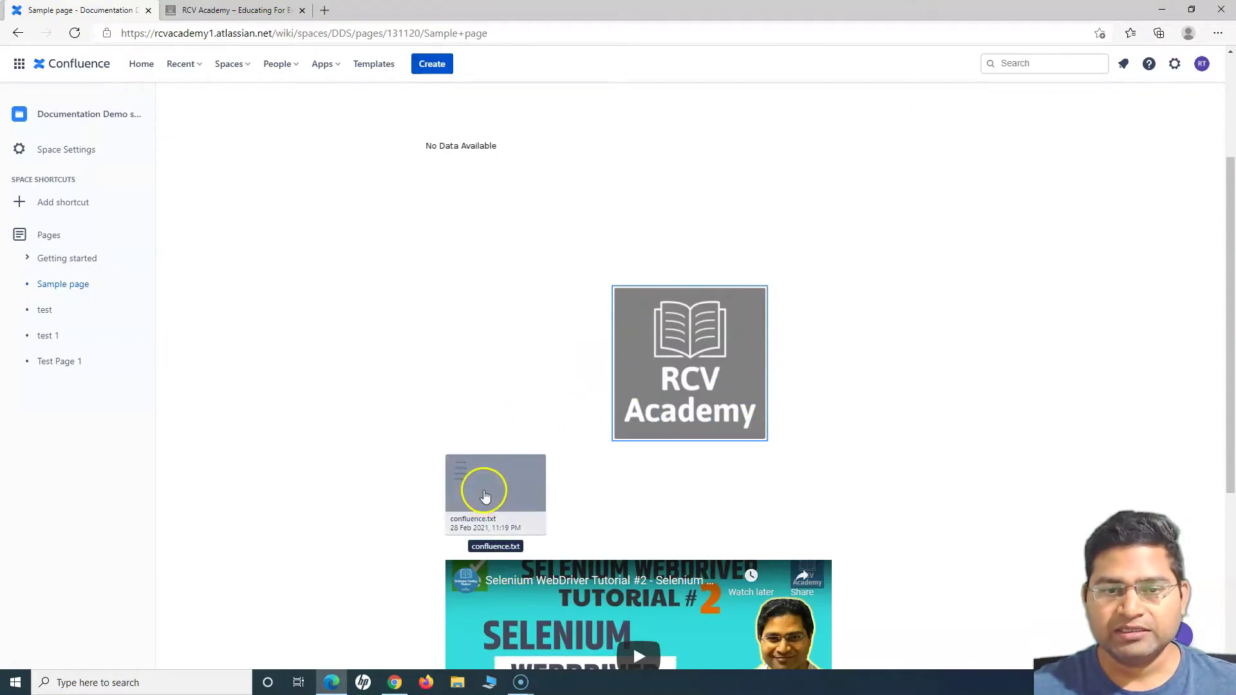
Step: Preview the confluence.txt attachment, then close the preview to see the video
left_click(488, 498)
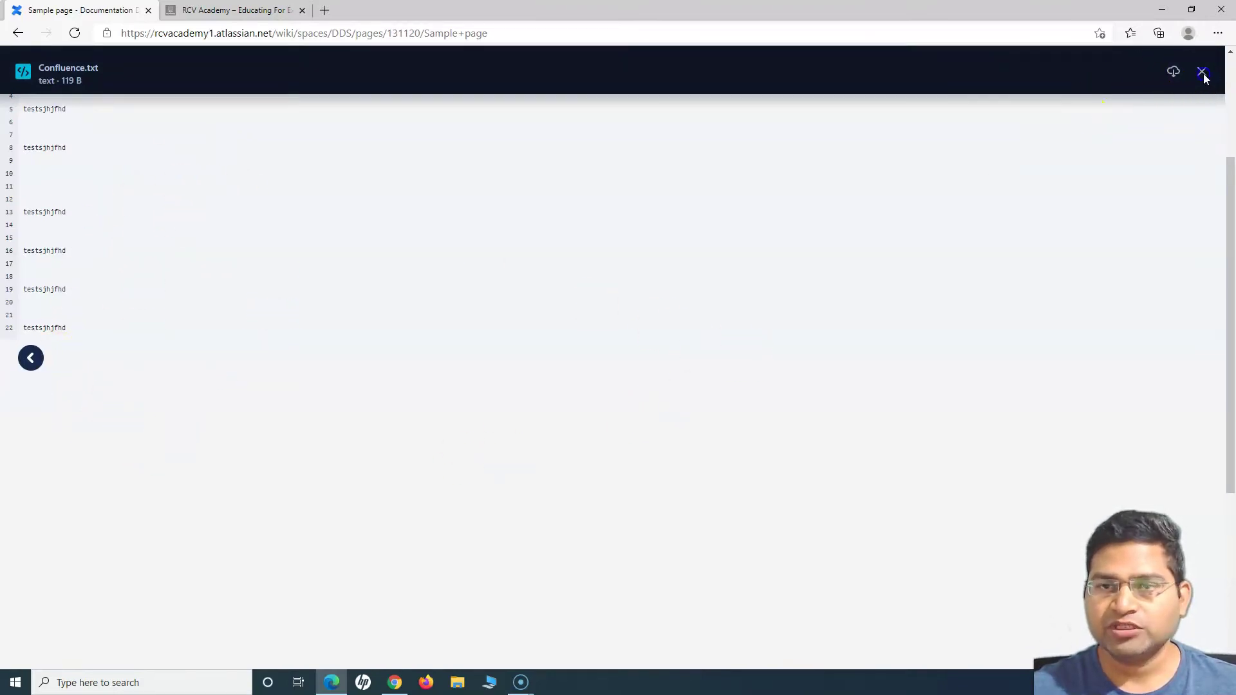
left_click(797, 207)
scroll(844, 320, "down", 5)
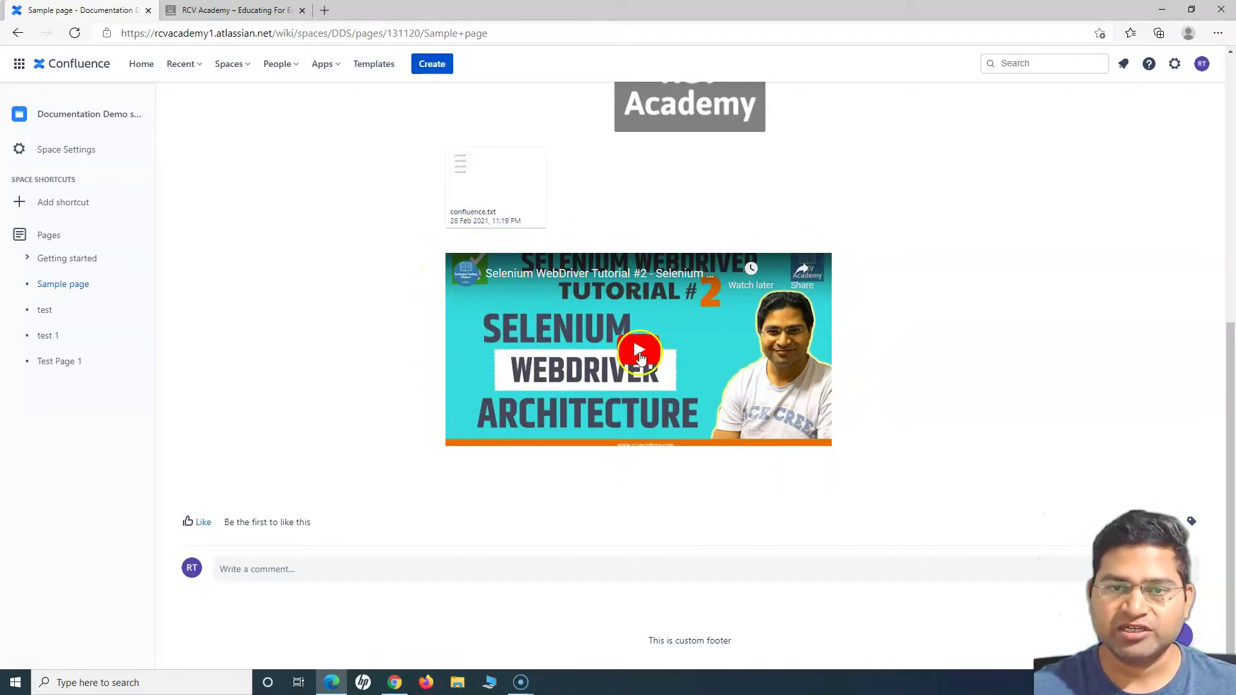
Step: Play then pause the embedded YouTube video on the published Sample page, and return to the top
left_click(637, 354)
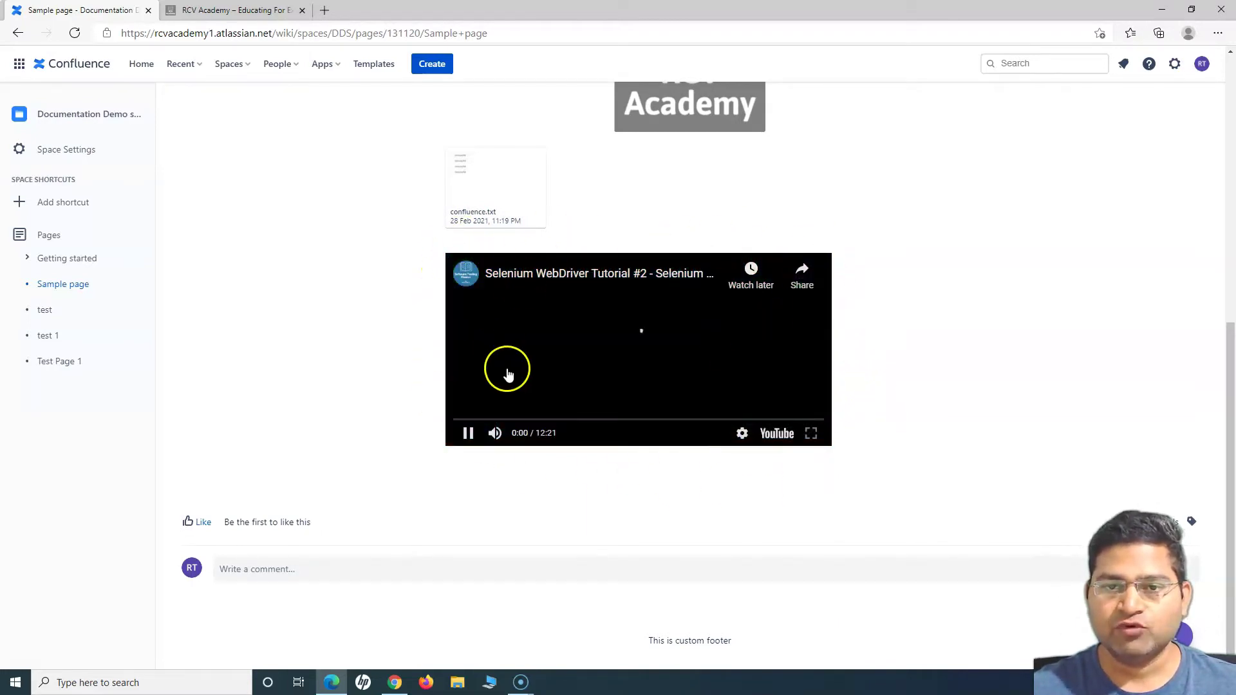
left_click(465, 436)
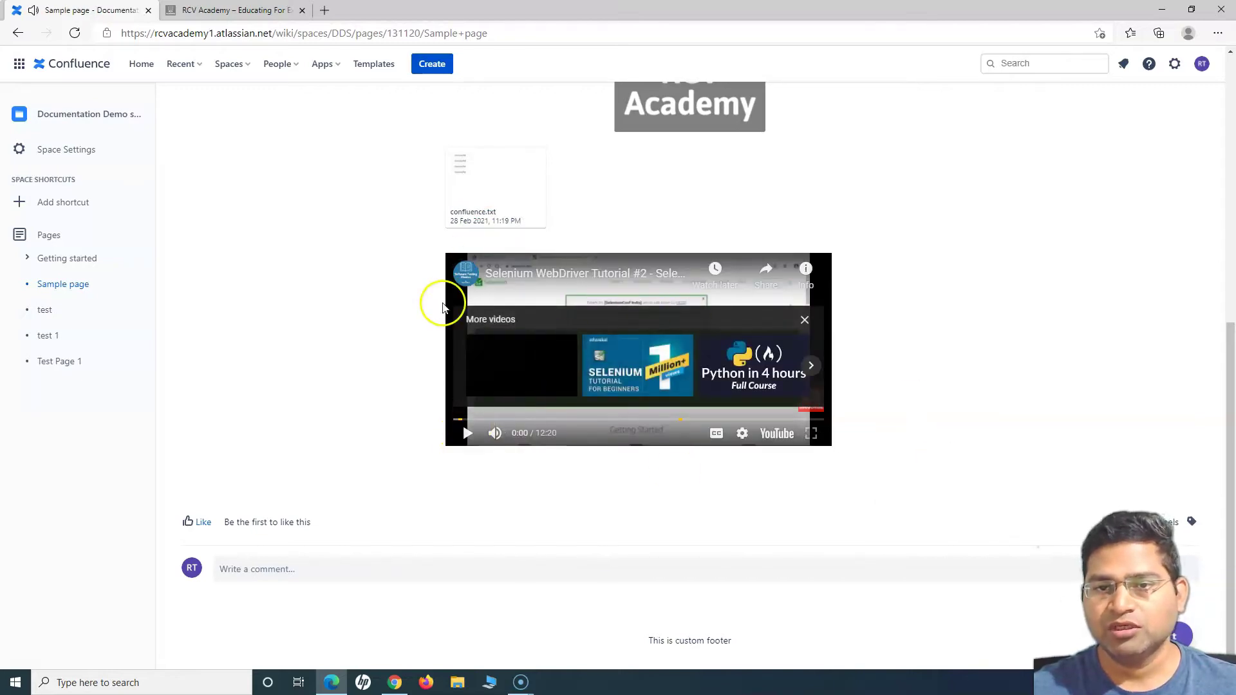
scroll(489, 296, "up", 5)
scroll(546, 310, "down", 5)
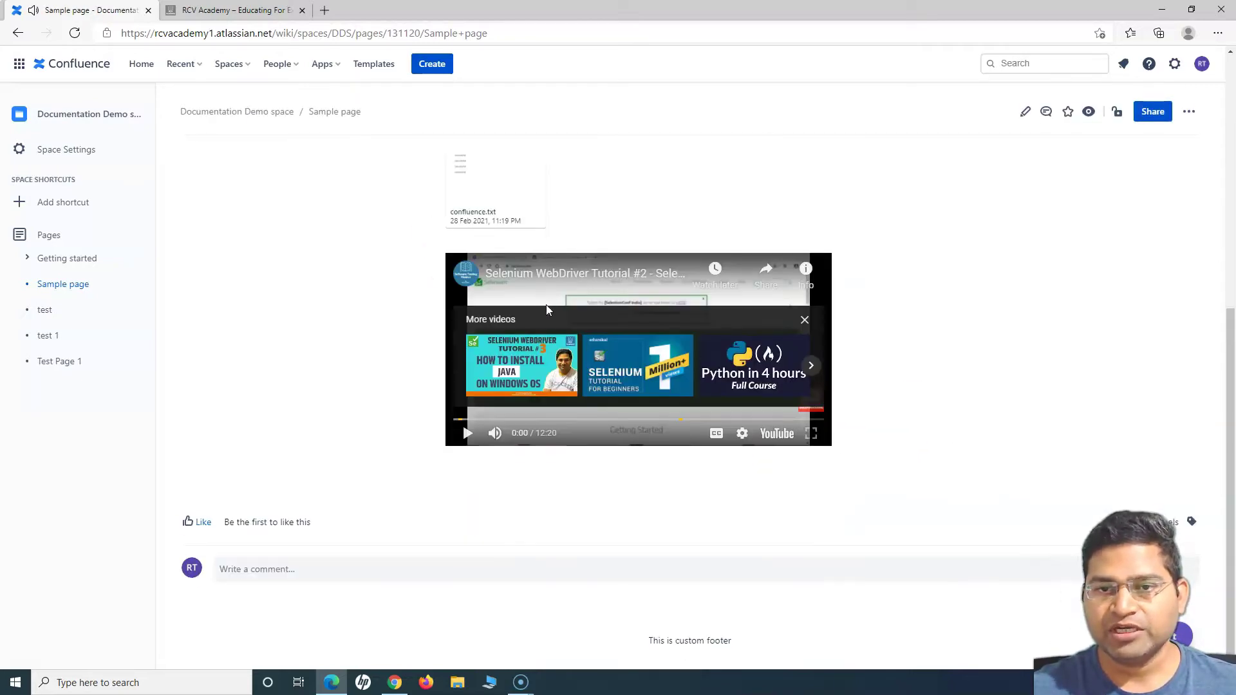
scroll(616, 454, "up", 4)
scroll(617, 451, "up", 3)
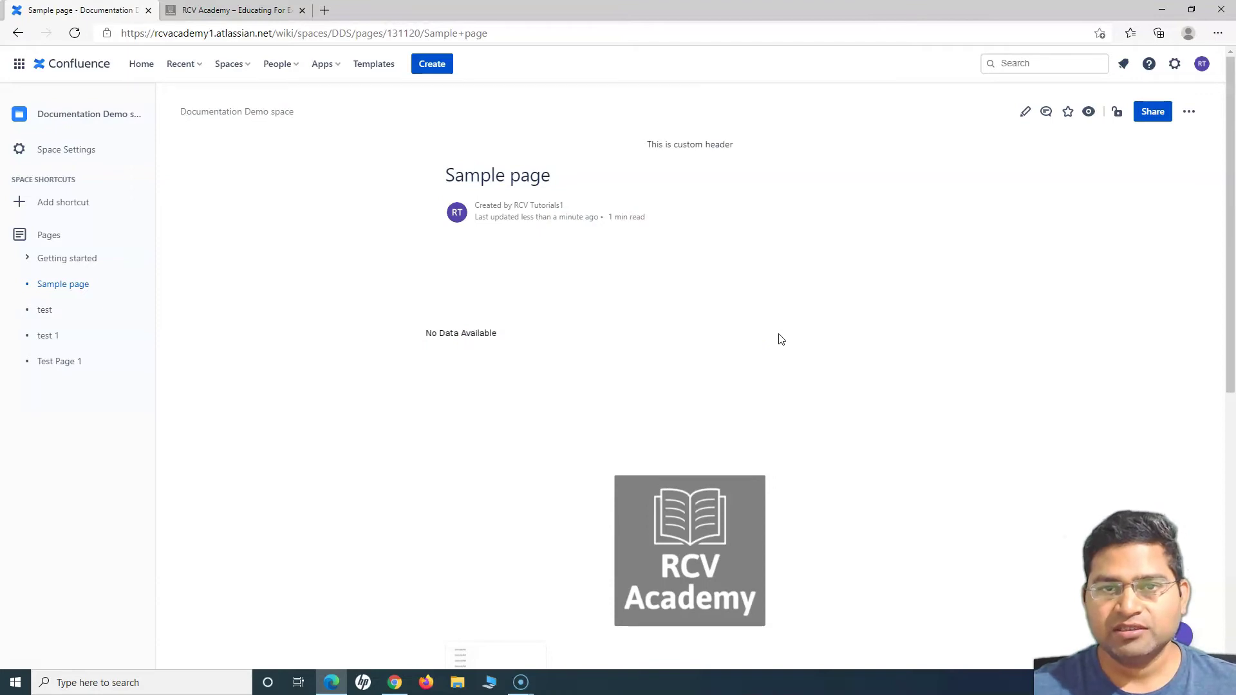
scroll(781, 339, "down", 3)
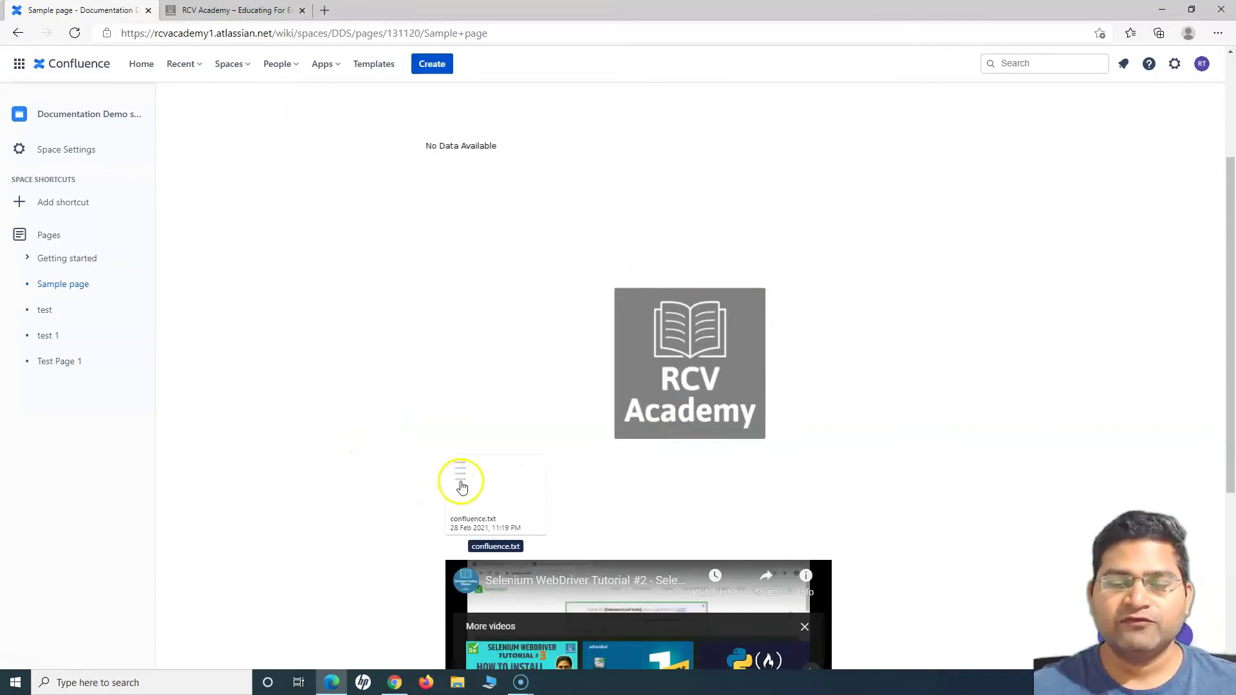
scroll(698, 470, "down", 4)
scroll(284, 399, "up", 6)
scroll(274, 410, "up", 1)
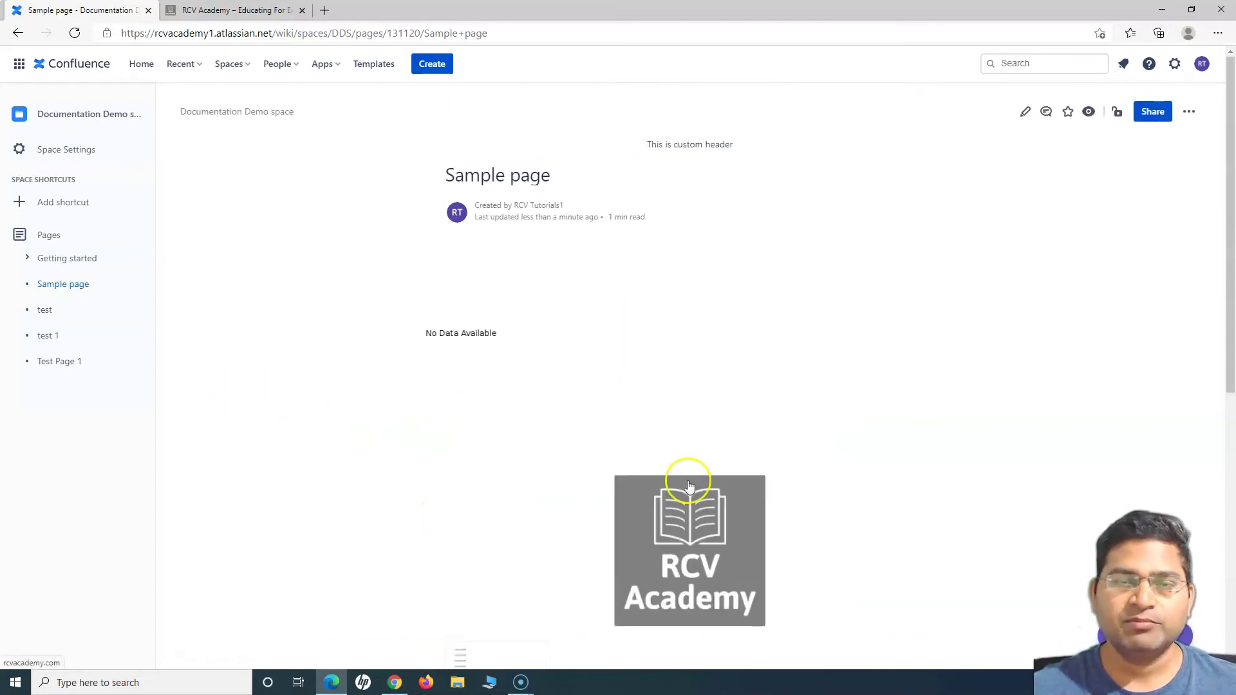